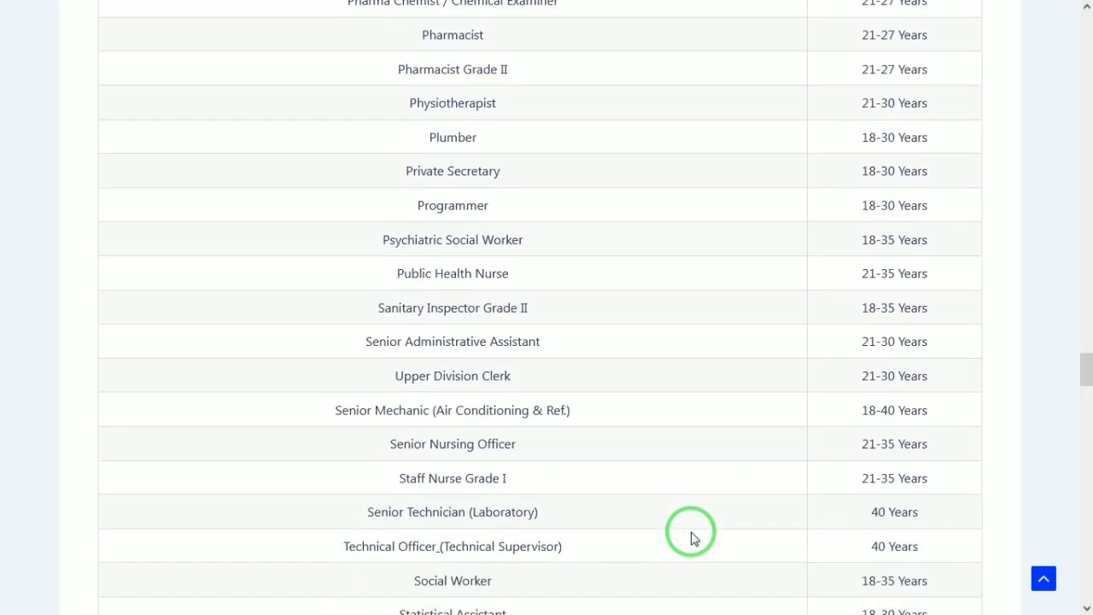
Review the age limits by post, the vacancy table and the selection process for the CRE AIIMS 2023 recruitment.
{"action": "scroll", "coordinate": [694, 538], "scroll_direction": "down", "scroll_amount": 5}
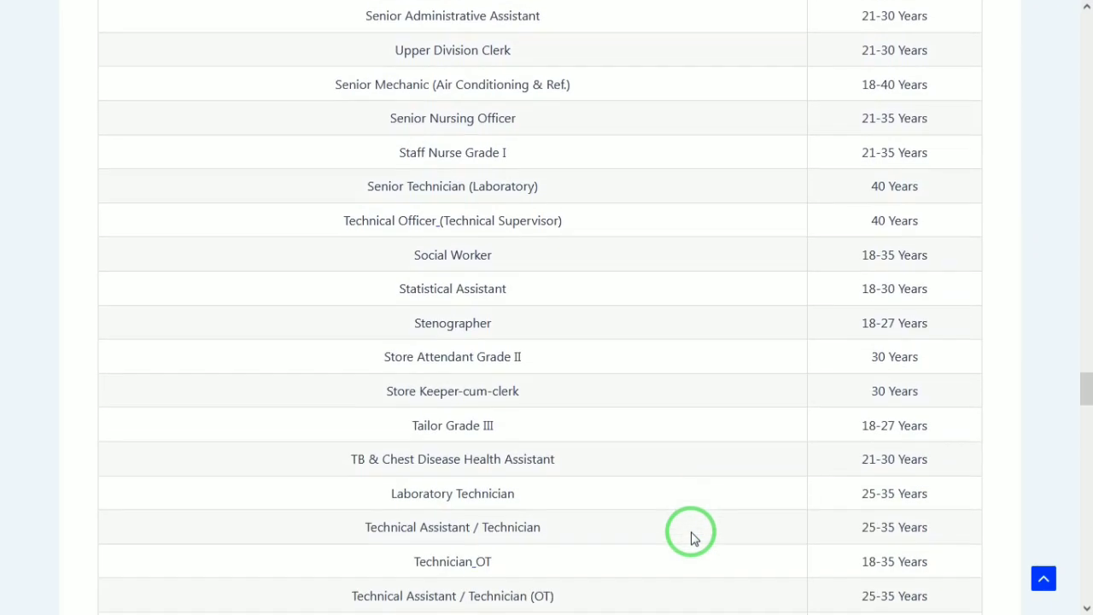
{"action": "scroll", "coordinate": [693, 538], "scroll_direction": "down", "scroll_amount": 5}
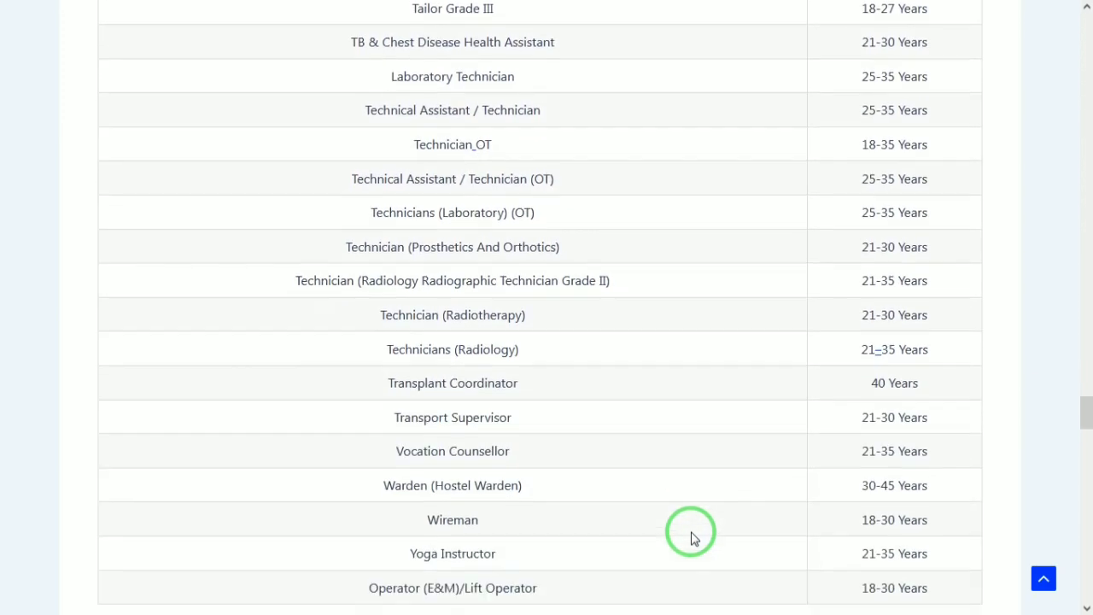
{"action": "scroll", "coordinate": [693, 538], "scroll_direction": "down", "scroll_amount": 4}
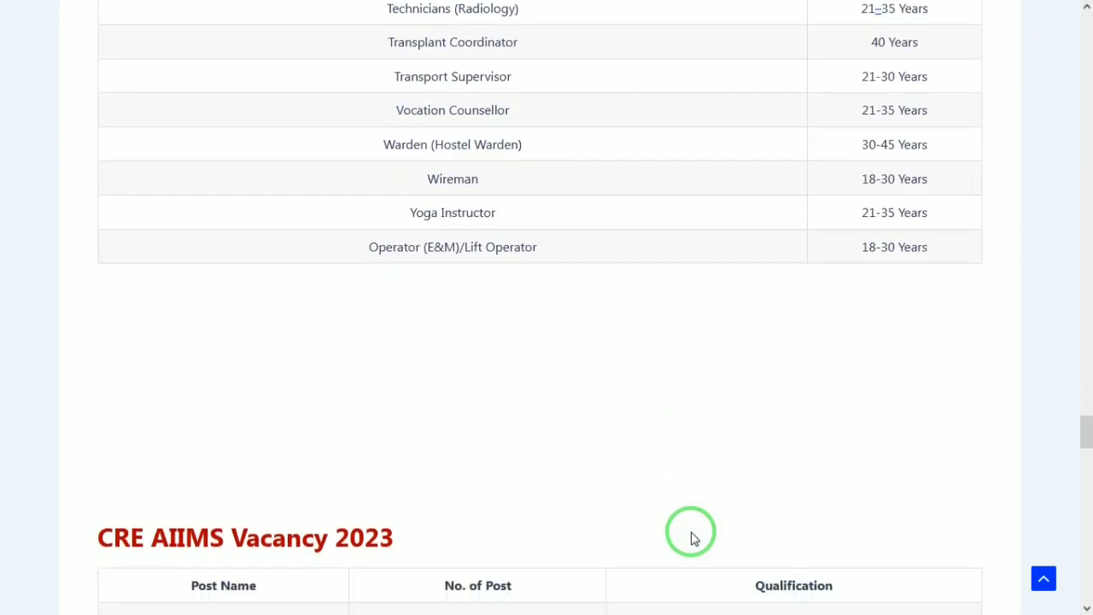
{"action": "scroll", "coordinate": [693, 538], "scroll_direction": "down", "scroll_amount": 3}
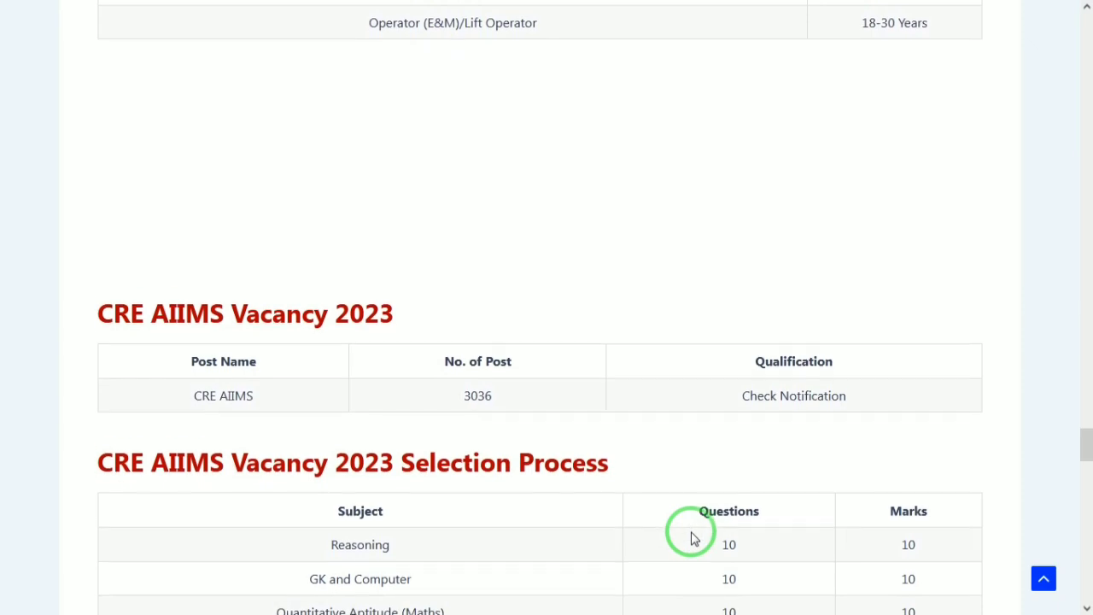
{"action": "scroll", "coordinate": [693, 539], "scroll_direction": "down", "scroll_amount": 2}
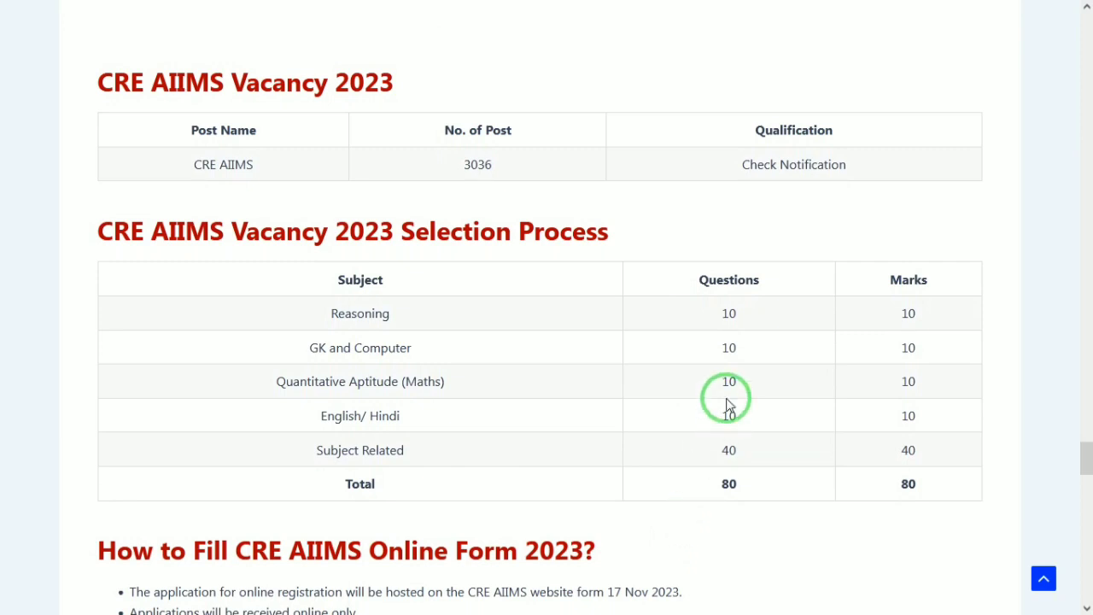
Switch to the AIIMS recruitment portal and start a new registration, proceeding past the requirements and application instructions.
{"action": "mouse_move", "coordinate": [658, 7]}
{"action": "left_click", "coordinate": [533, 12]}
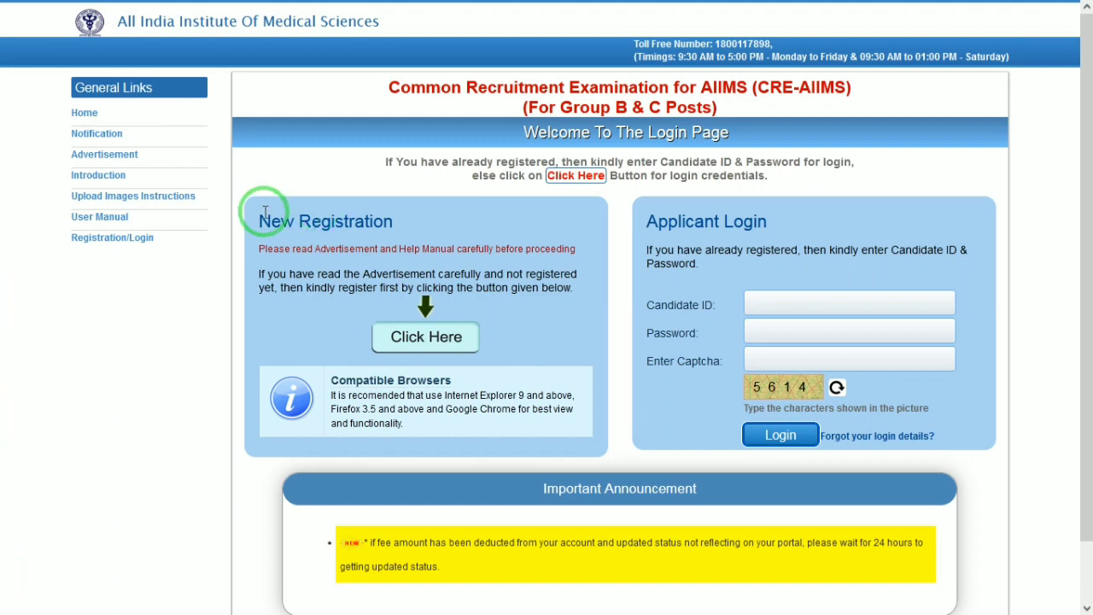
{"action": "left_click", "coordinate": [413, 348]}
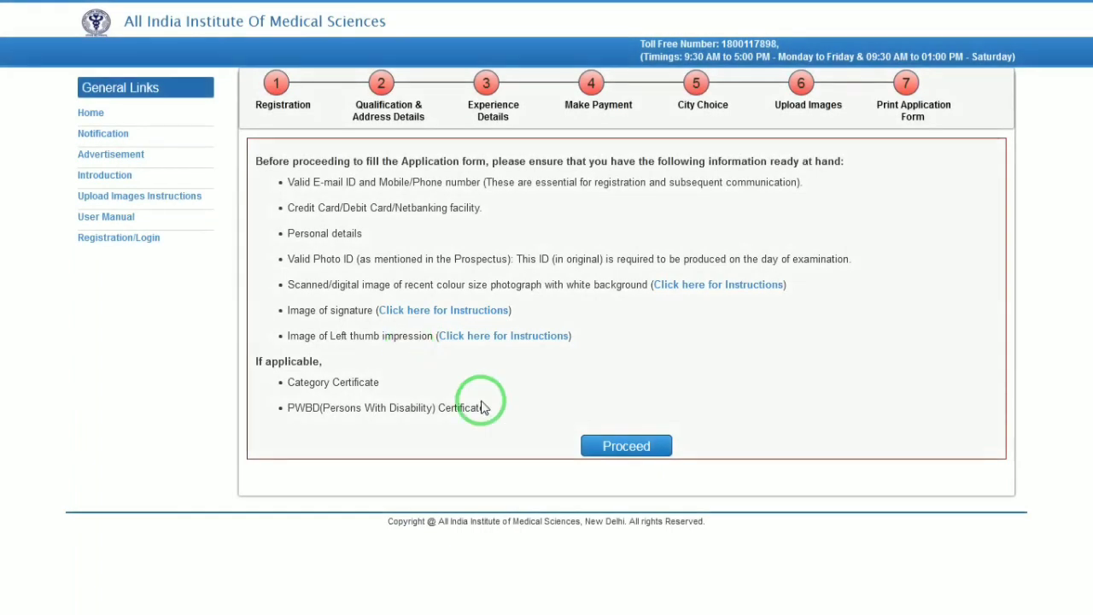
{"action": "left_click", "coordinate": [647, 448]}
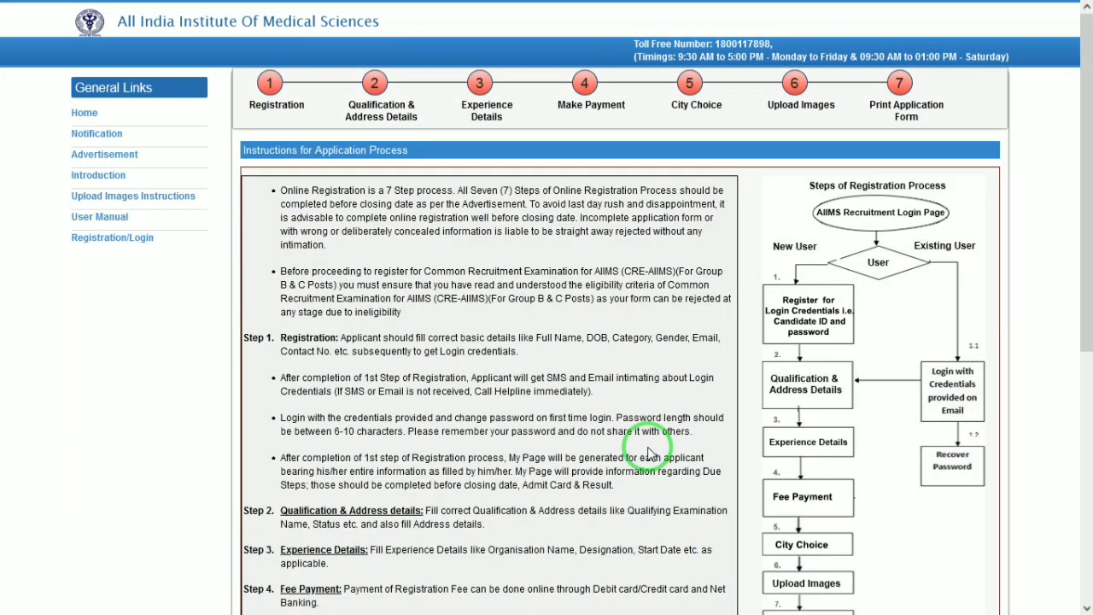
{"action": "left_click", "coordinate": [1083, 542]}
{"action": "left_click", "coordinate": [639, 570]}
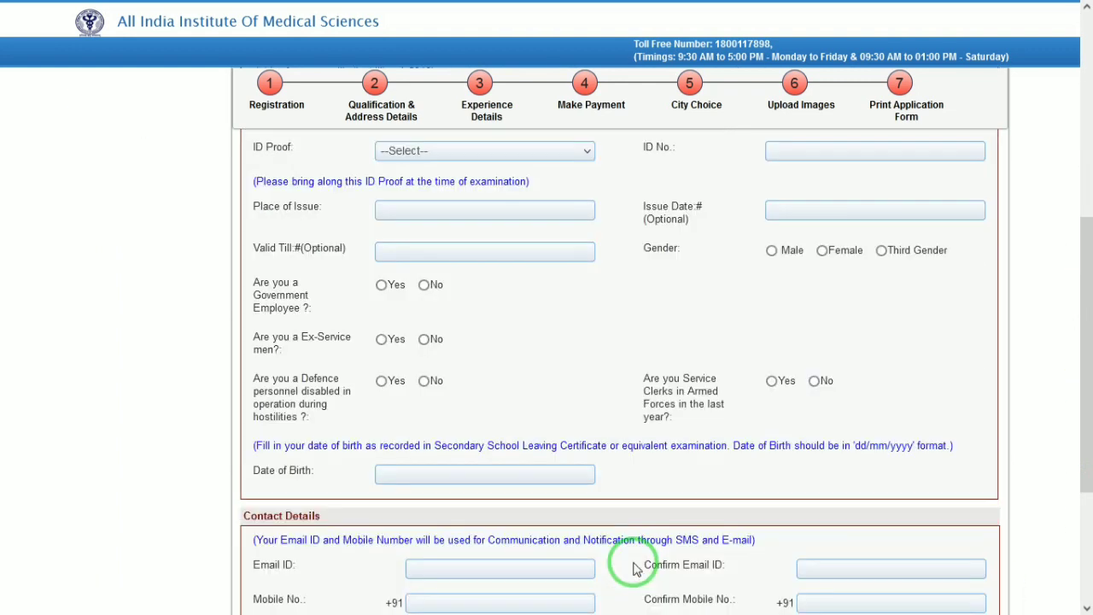
Choose Multi-Tasking Staff as the post being applied for.
{"action": "left_click_drag", "start_coordinate": [1091, 251], "coordinate": [1083, 83]}
{"action": "left_click", "coordinate": [488, 182]}
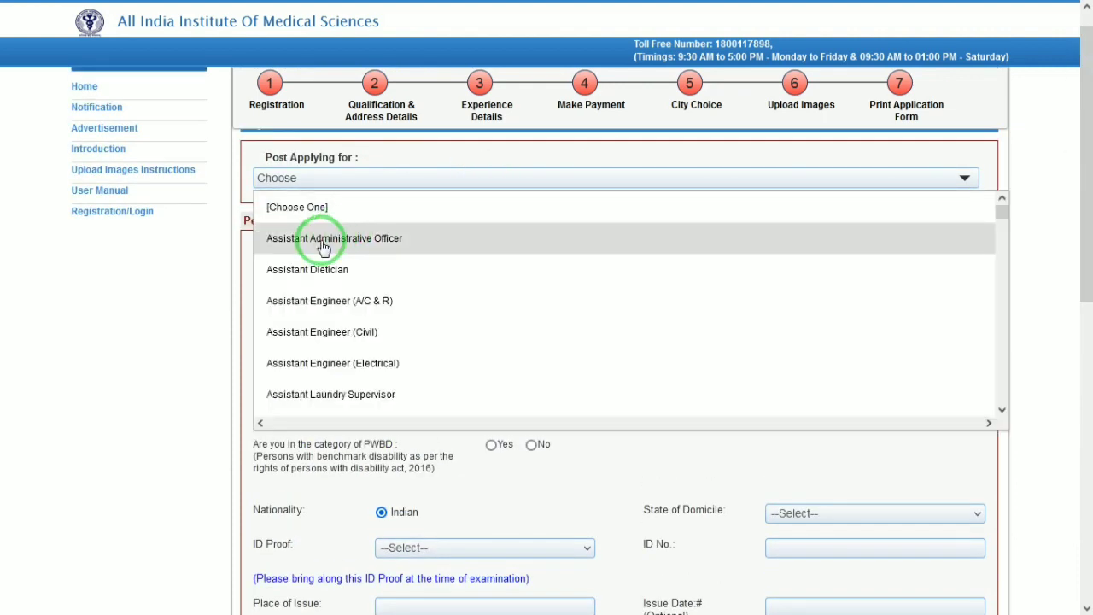
{"action": "left_click", "coordinate": [1005, 390]}
{"action": "left_click", "coordinate": [1005, 390]}
{"action": "left_click", "coordinate": [1005, 391]}
{"action": "left_click", "coordinate": [1006, 390]}
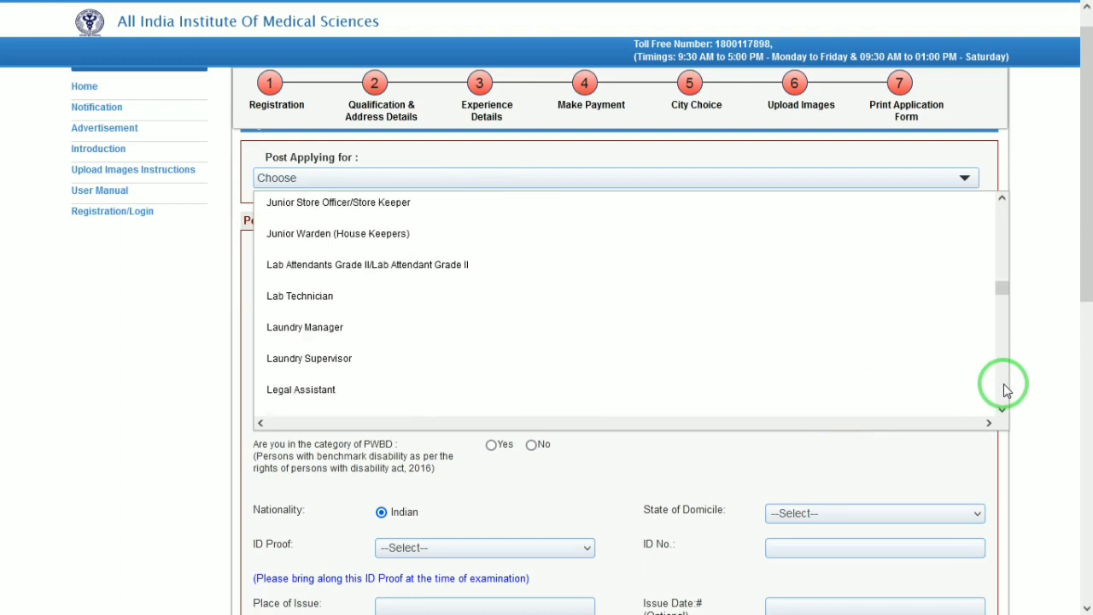
{"action": "left_click", "coordinate": [1006, 390]}
{"action": "left_click", "coordinate": [1006, 390]}
{"action": "left_click", "coordinate": [1005, 391]}
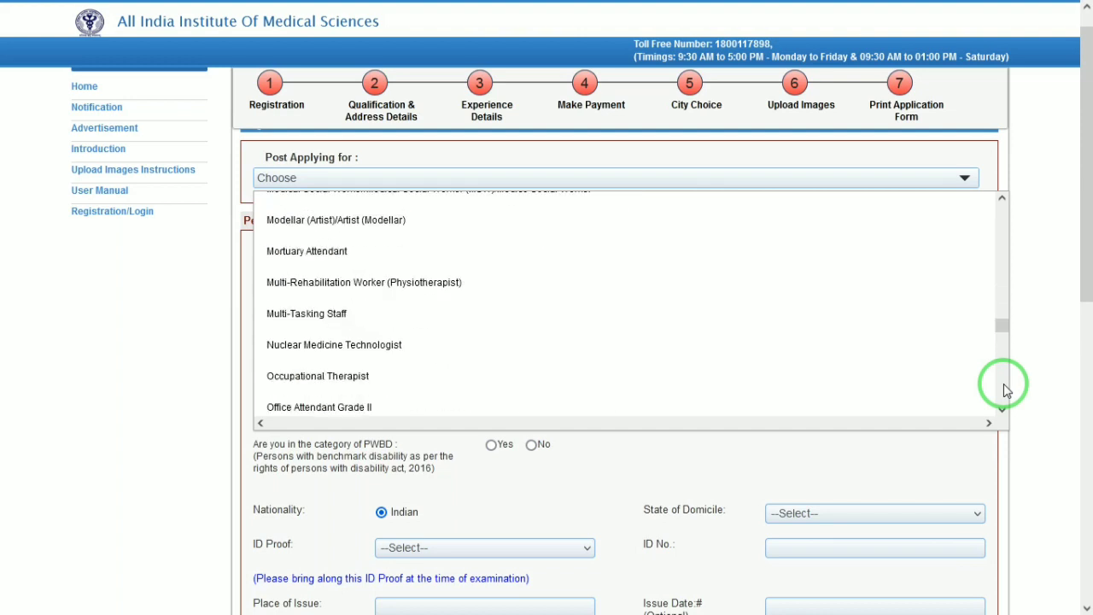
{"action": "left_click", "coordinate": [456, 315]}
Enter the applicant's full name and repeat it in the confirmation field of the personal details.
{"action": "left_click", "coordinate": [526, 274]}
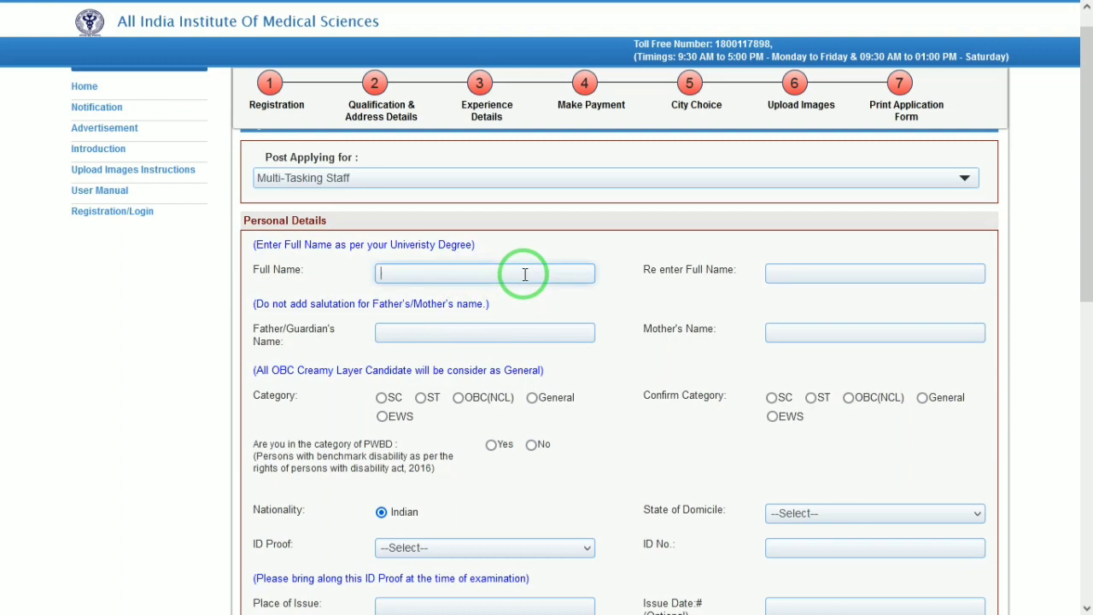
{"action": "type", "text": "MAHEE"}
{"action": "key", "text": "Tab"}
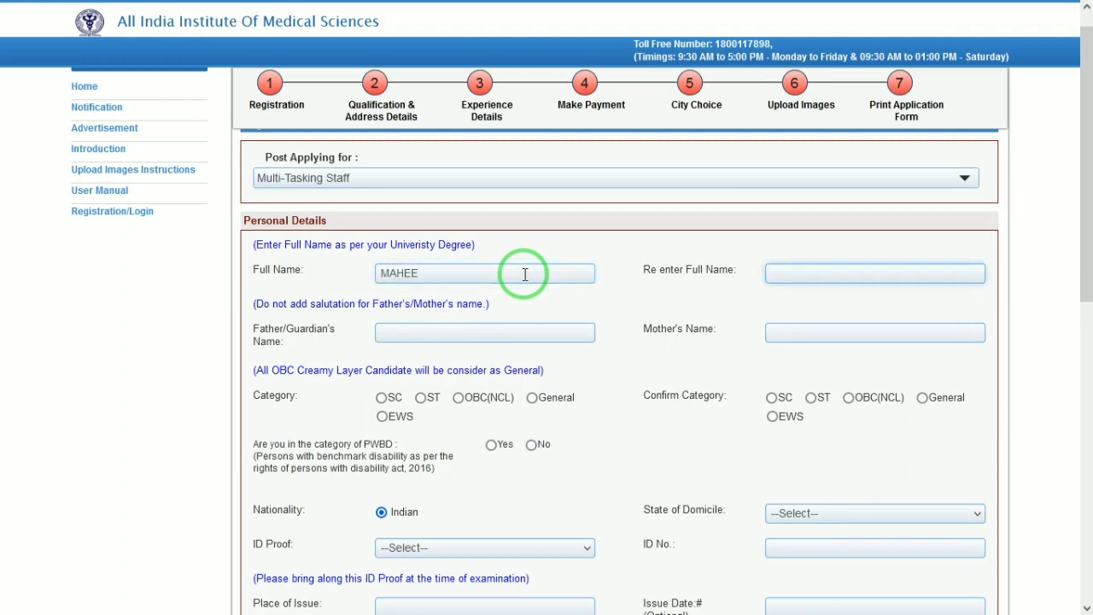
{"action": "type", "text": "MAHEE"}
{"action": "key", "text": "Tab"}
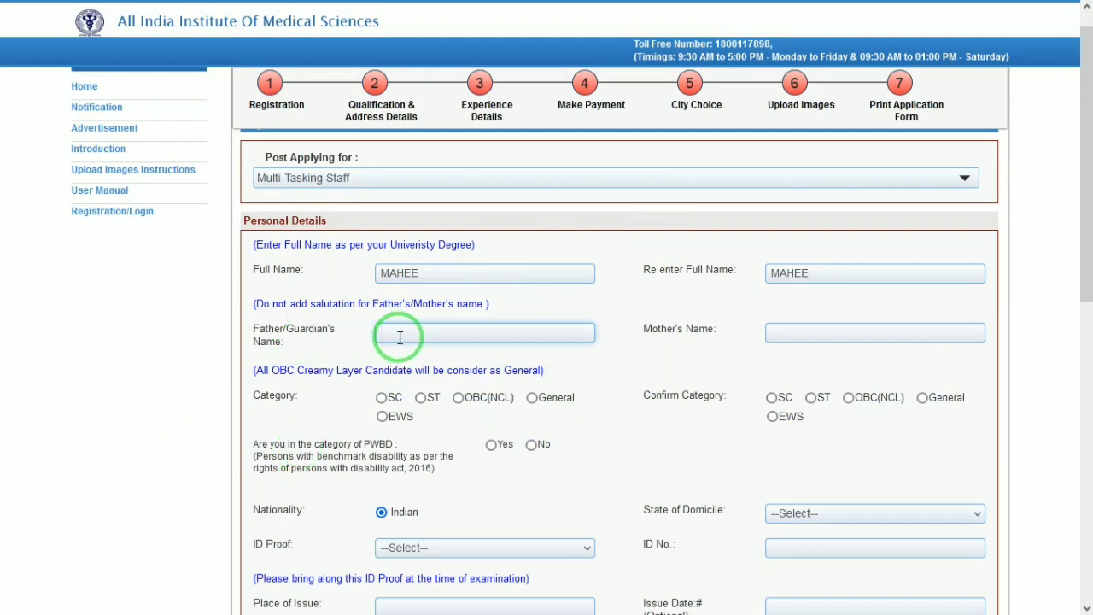
Fill in the father's or guardian's name and the mother's name.
{"action": "type", "text": "RAAM"}
{"action": "key", "text": "Tab"}
{"action": "type", "text": "KUSS"}
{"action": "key", "text": "Tab"}
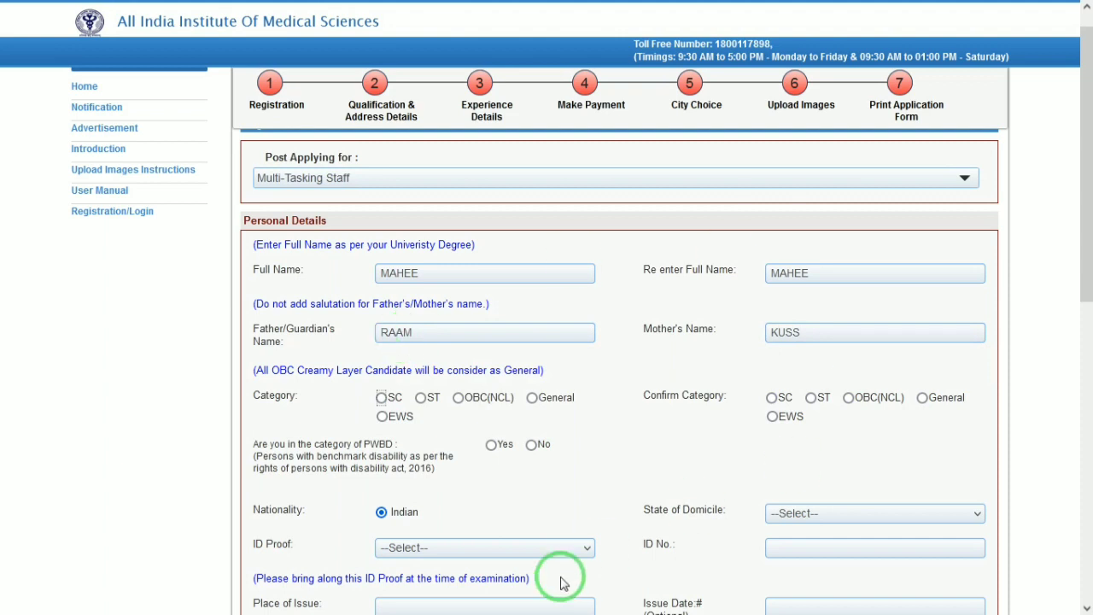
{"action": "key", "text": "super"}
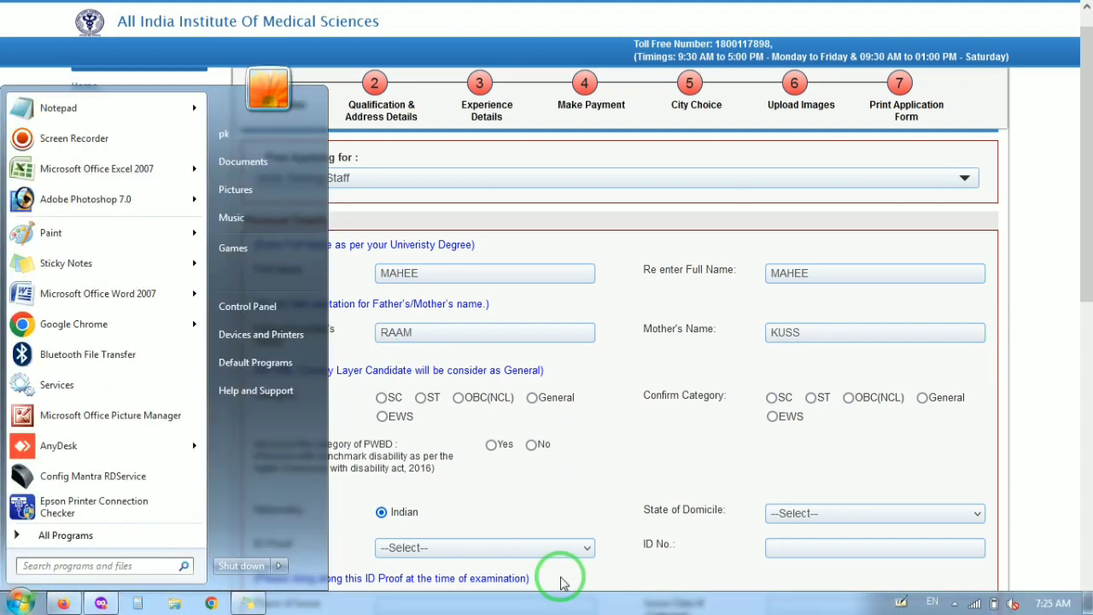
{"action": "left_click", "coordinate": [559, 578]}
{"action": "left_click", "coordinate": [25, 602]}
{"action": "left_click", "coordinate": [64, 135]}
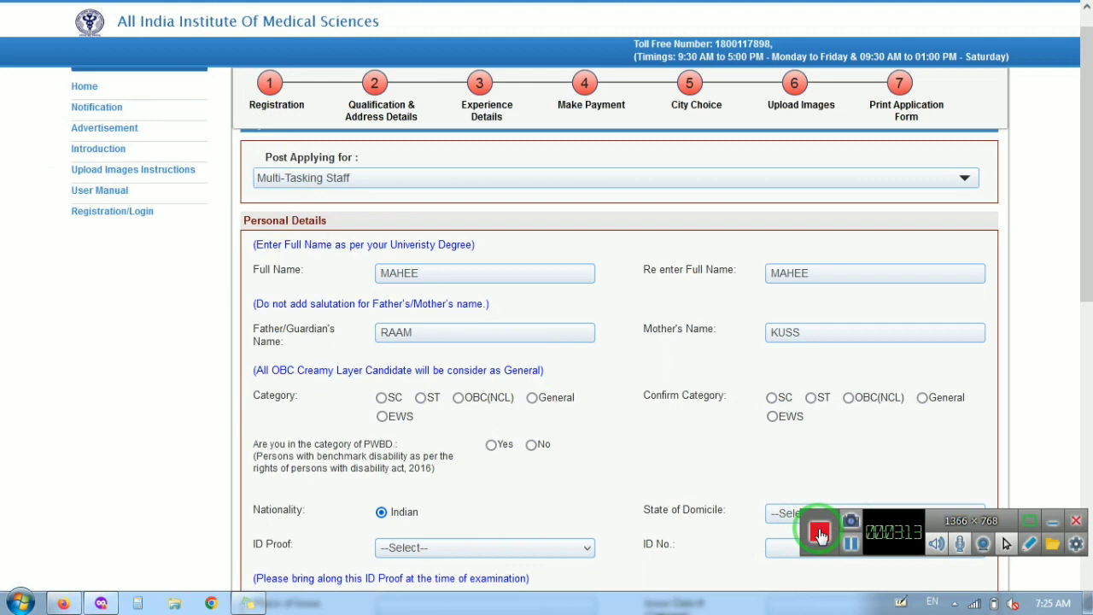
{"action": "left_click", "coordinate": [820, 534]}
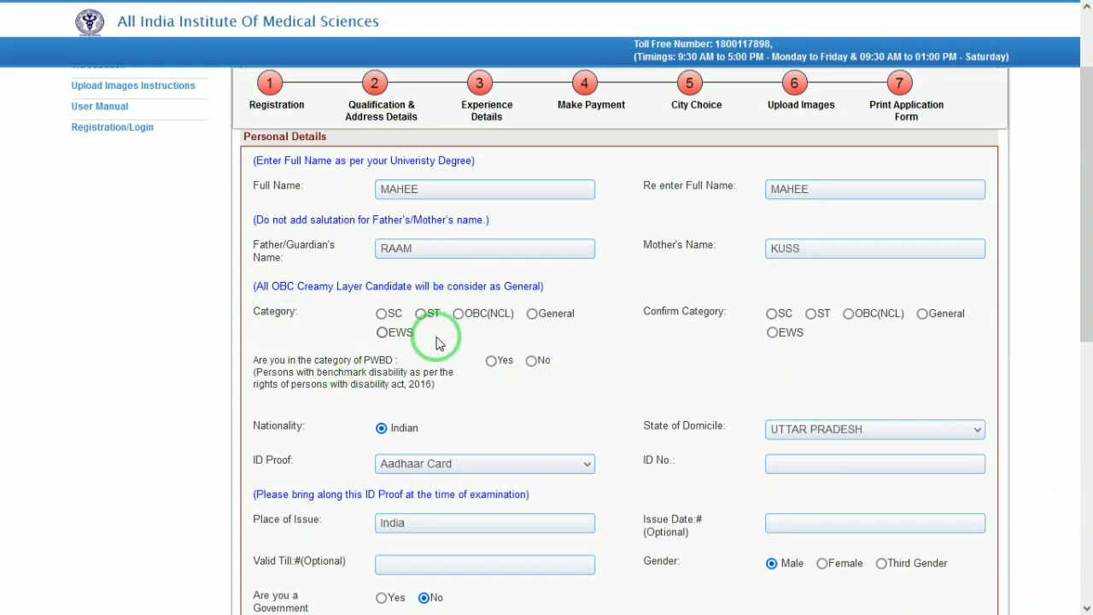
Set both the category and its confirmation to General, and answer No to the PWBD question.
{"action": "left_click", "coordinate": [532, 314]}
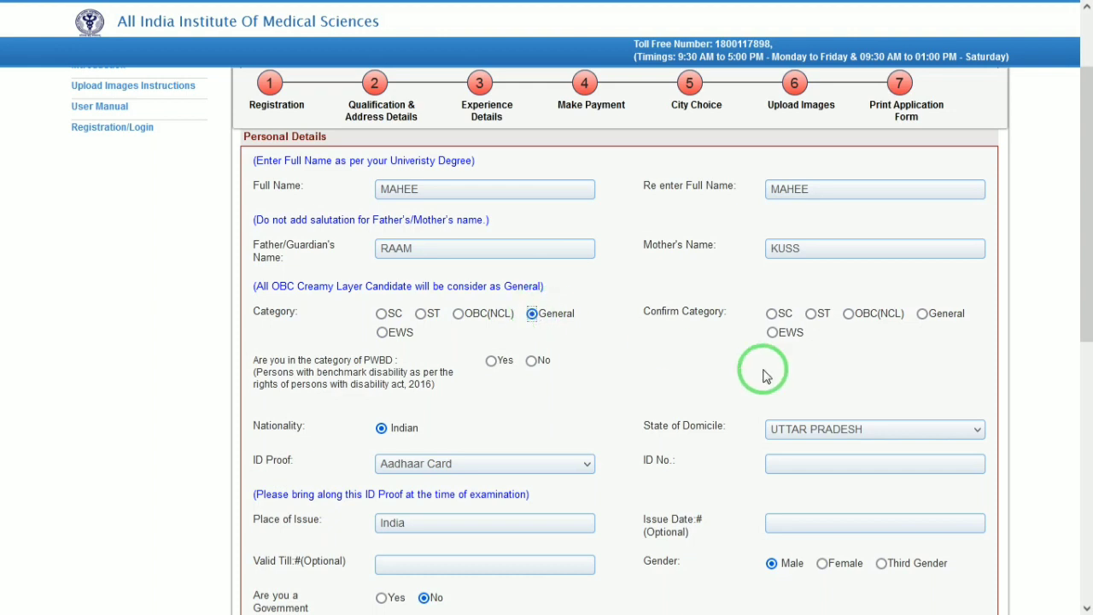
{"action": "left_click", "coordinate": [924, 314]}
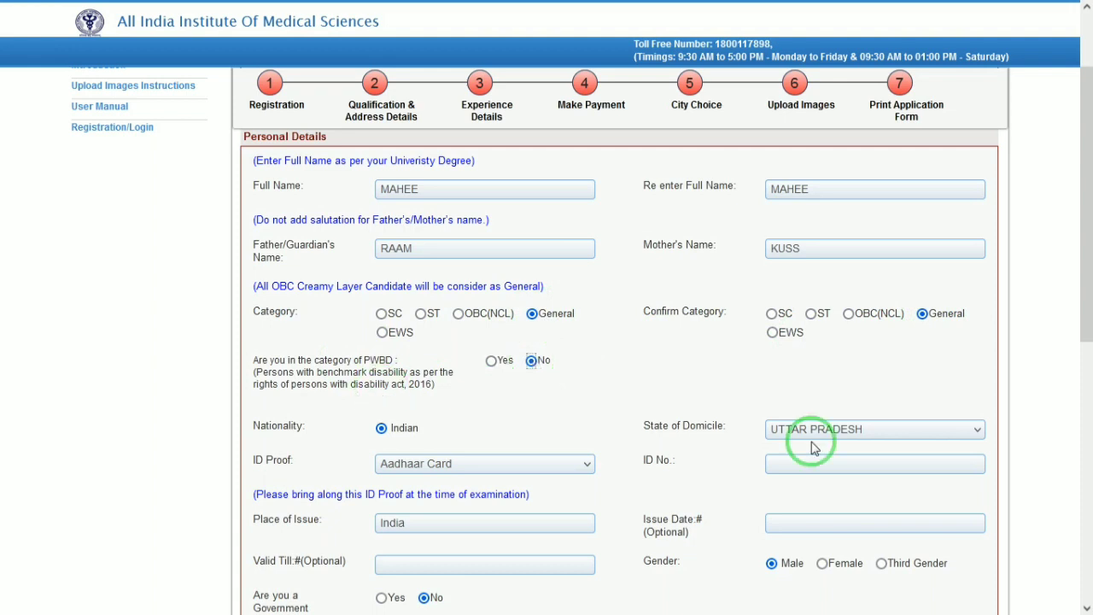
Check the domicile state, ID proof options, ID number, optional issue date, gender and service-status entries in the personal details.
{"action": "left_click_drag", "start_coordinate": [1081, 237], "coordinate": [1085, 312]}
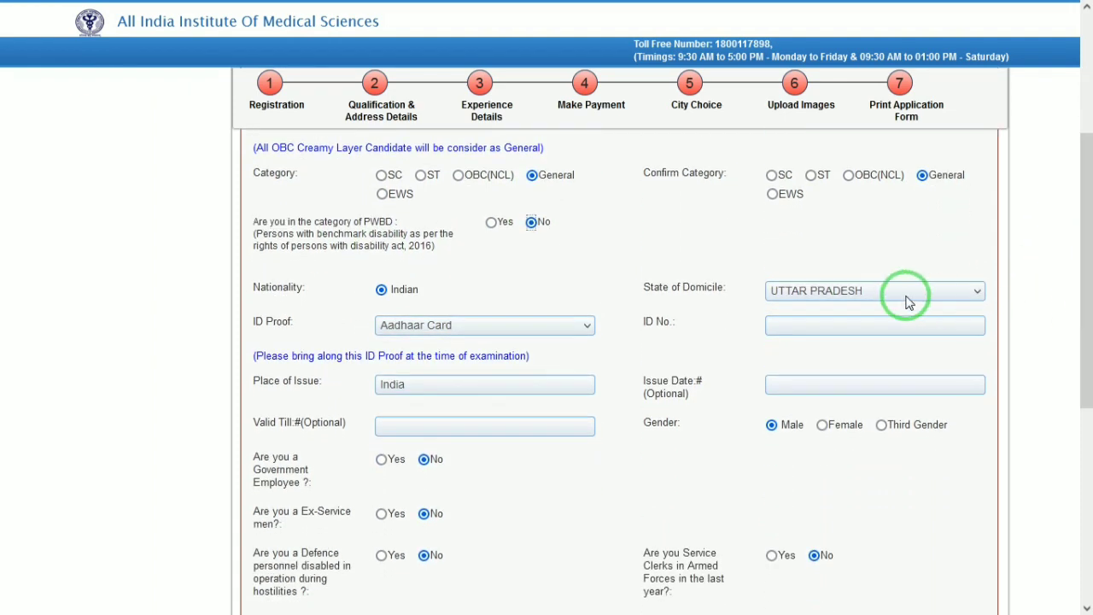
{"action": "left_click", "coordinate": [897, 295]}
{"action": "left_click", "coordinate": [897, 294]}
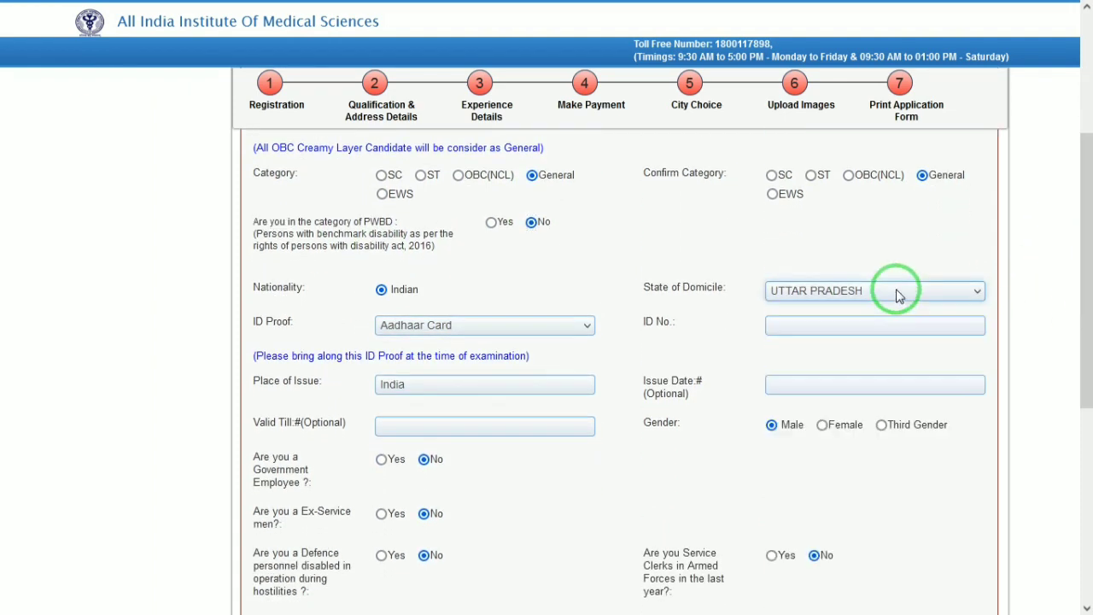
{"action": "left_click", "coordinate": [508, 330]}
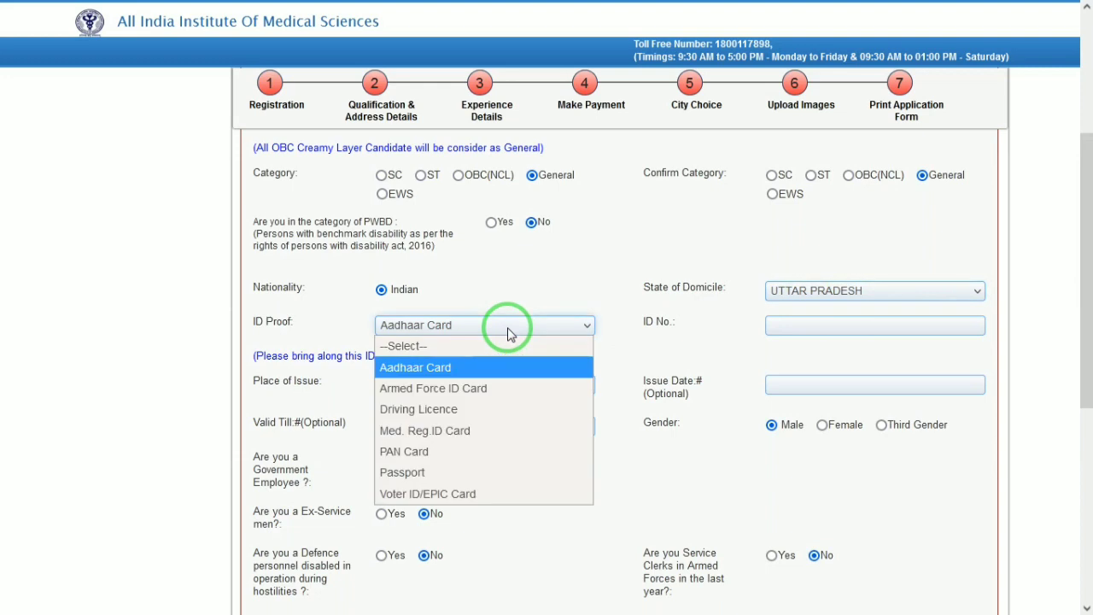
{"action": "left_click", "coordinate": [508, 331]}
{"action": "left_click", "coordinate": [872, 333]}
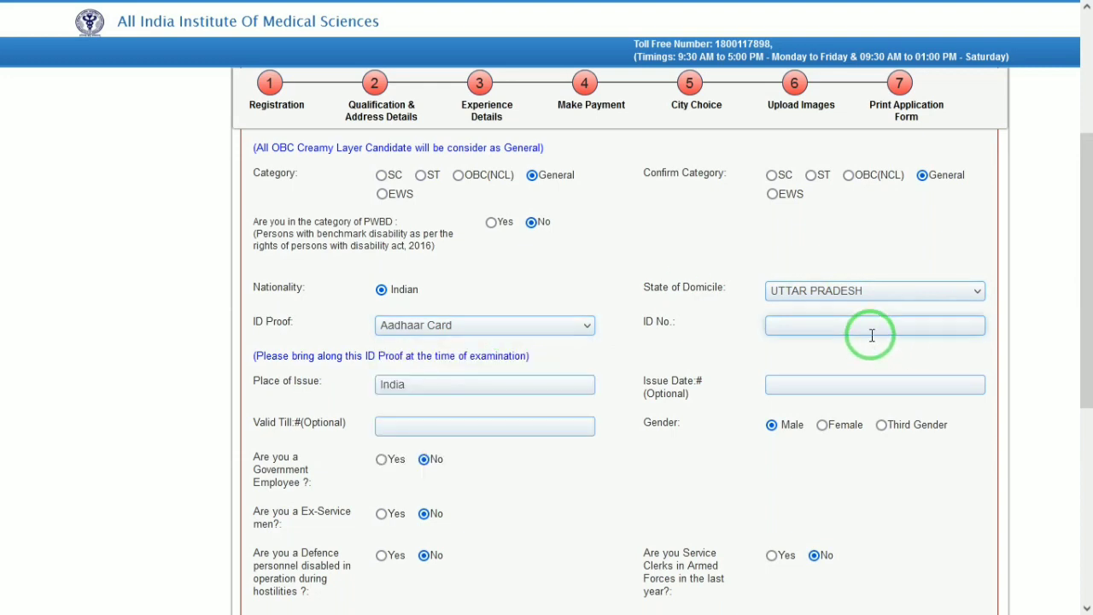
{"action": "scroll", "coordinate": [1081, 290], "scroll_direction": "down", "scroll_amount": 1}
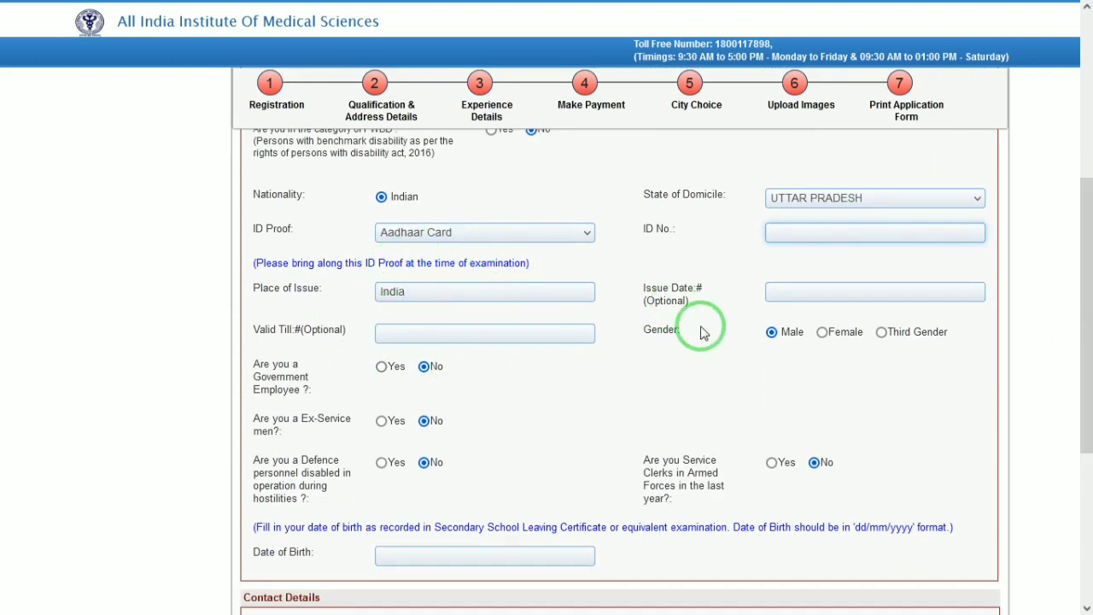
{"action": "left_click_drag", "start_coordinate": [669, 295], "coordinate": [703, 313]}
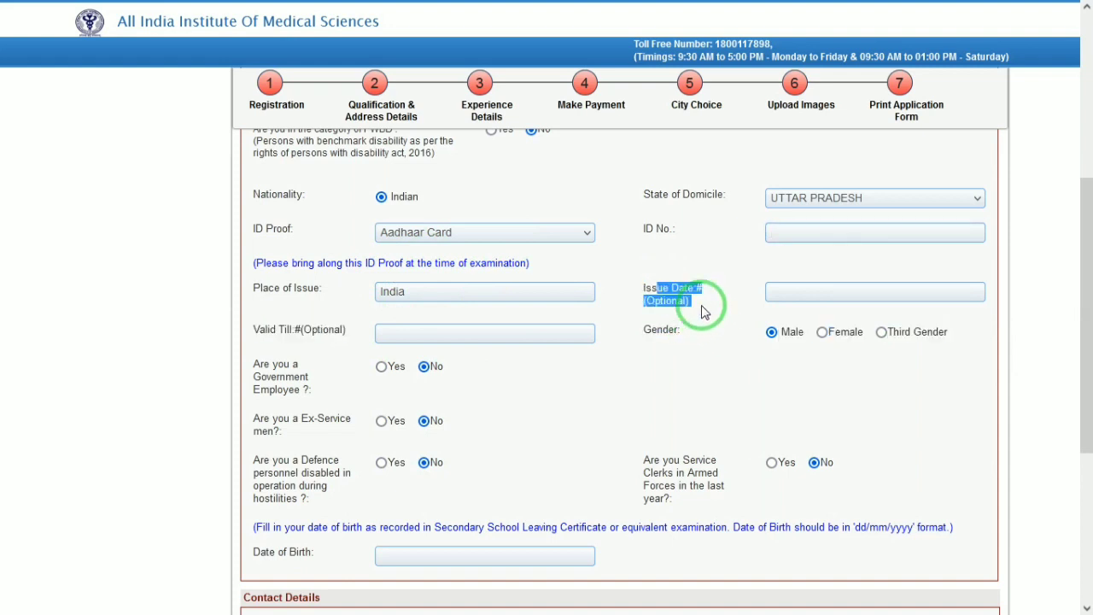
{"action": "left_click", "coordinate": [683, 309]}
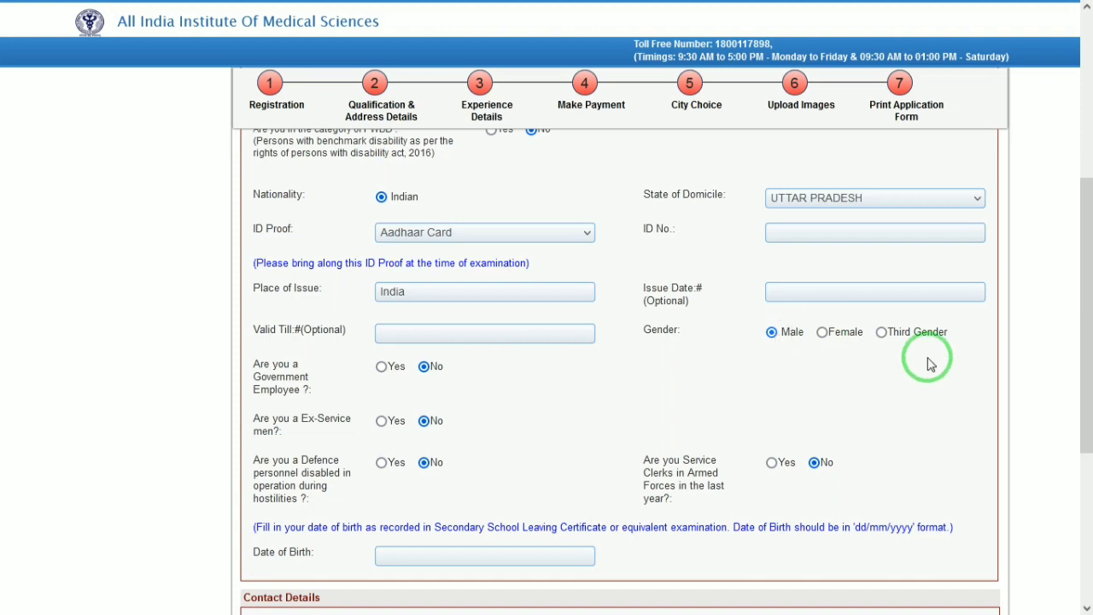
{"action": "left_click_drag", "start_coordinate": [1082, 381], "coordinate": [1064, 429]}
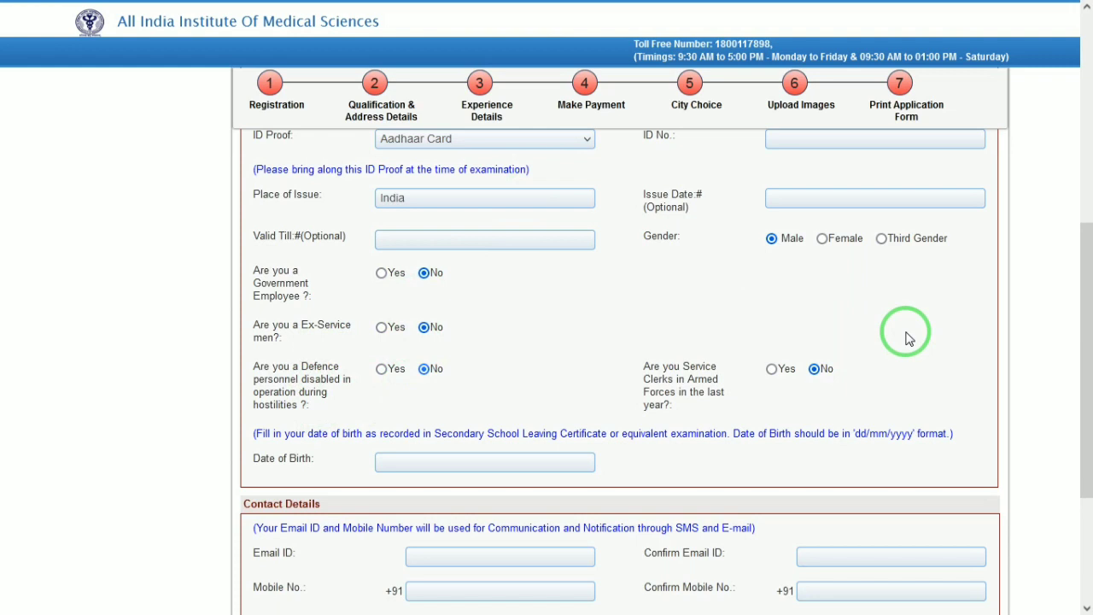
{"action": "scroll", "coordinate": [1086, 256], "scroll_direction": "down", "scroll_amount": 3}
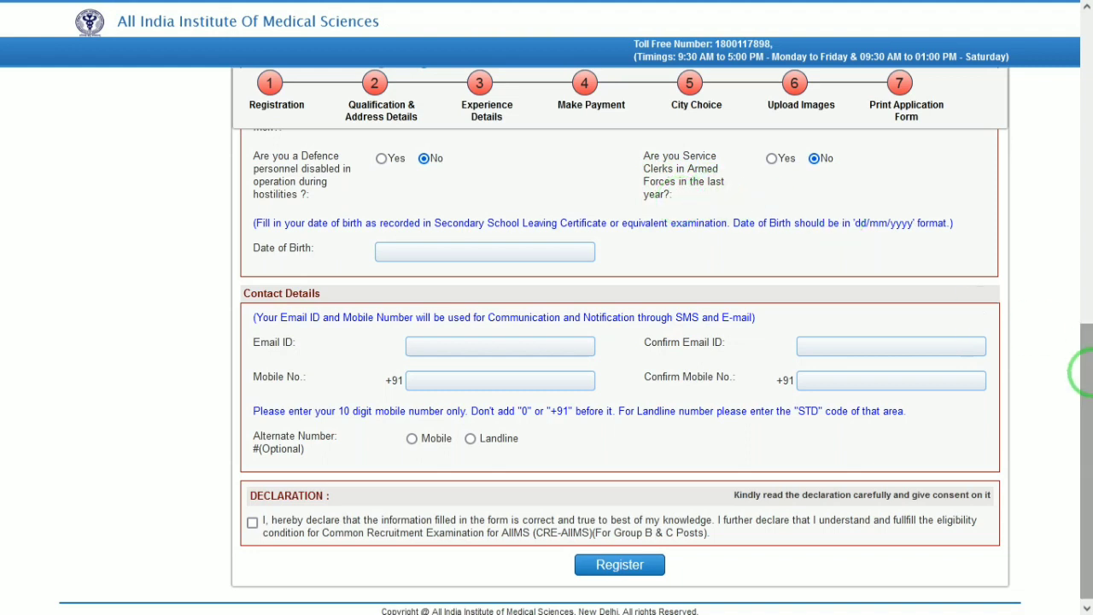
Choose the applicant's date of birth from the calendar in the personal details.
{"action": "scroll", "coordinate": [1082, 371], "scroll_direction": "down", "scroll_amount": 1}
{"action": "left_click", "coordinate": [512, 246]}
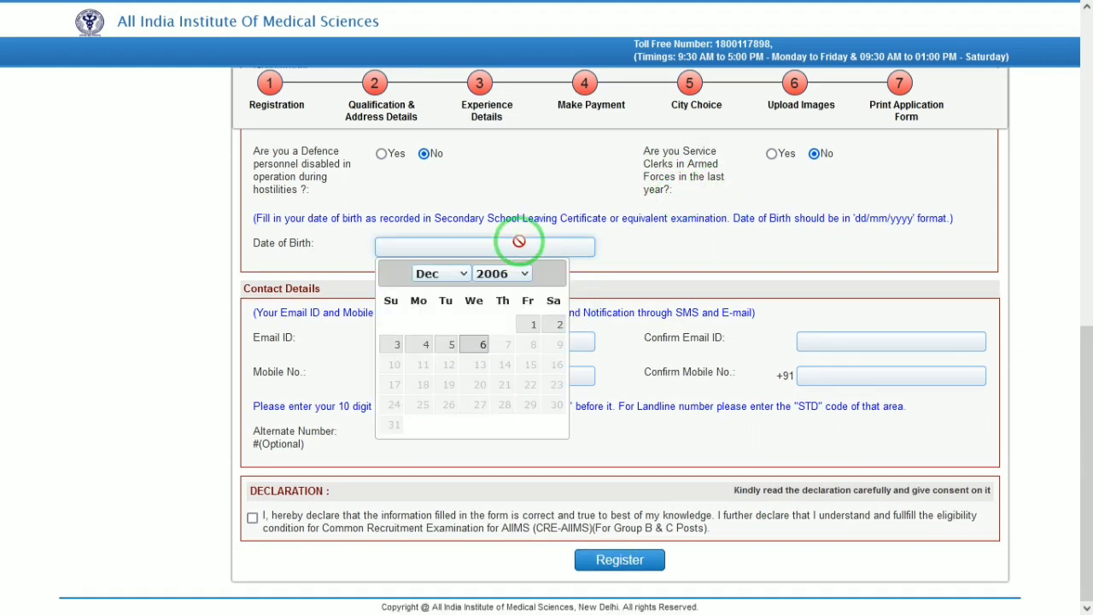
{"action": "left_click", "coordinate": [493, 273]}
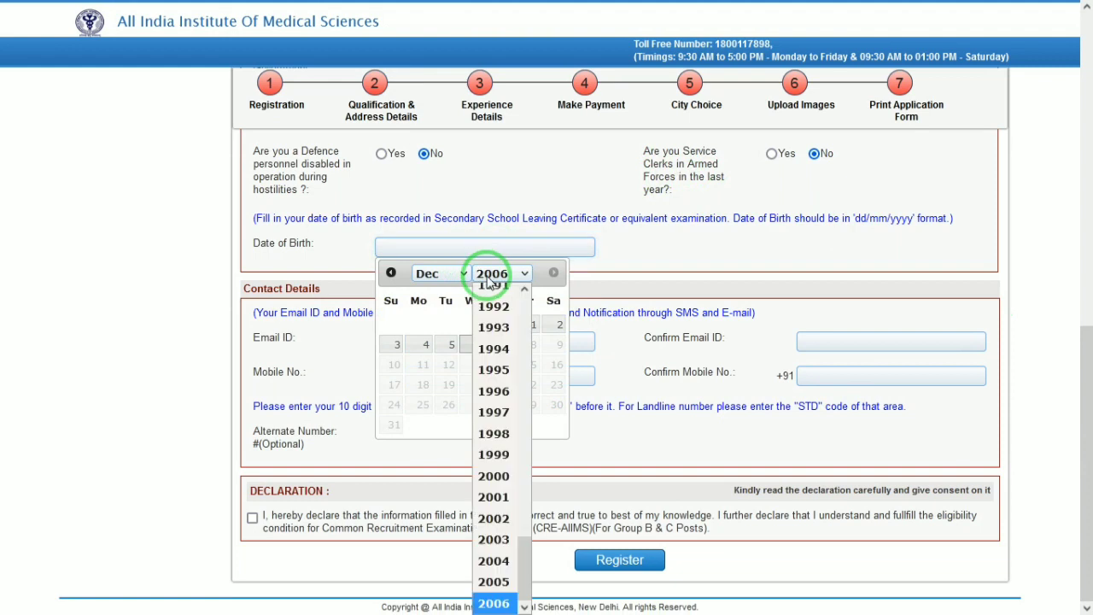
{"action": "left_click", "coordinate": [493, 434]}
{"action": "left_click", "coordinate": [496, 438]}
{"action": "left_click", "coordinate": [456, 247]}
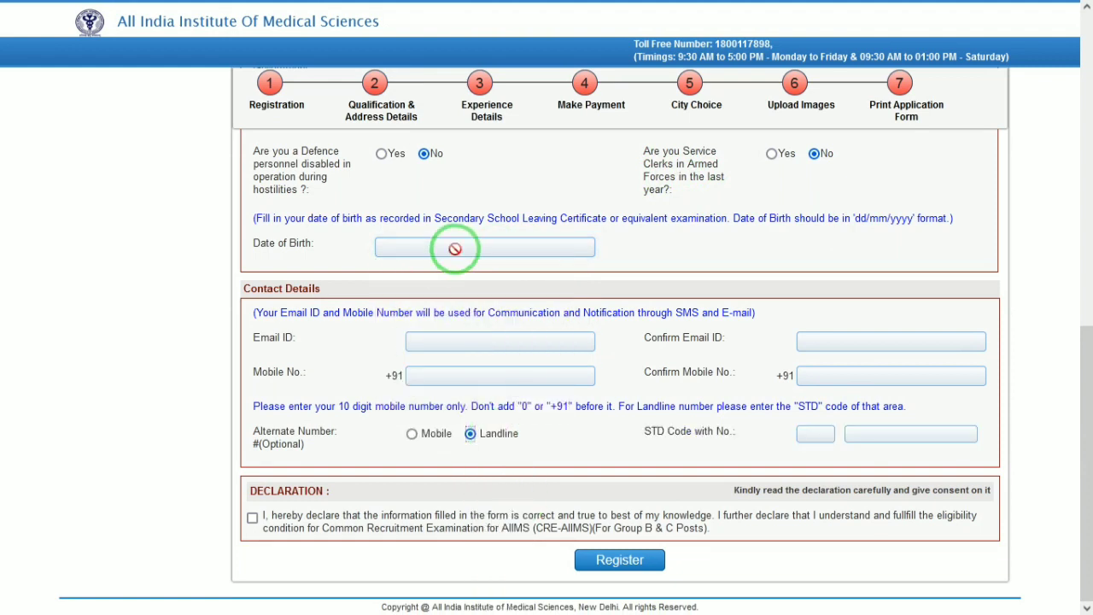
{"action": "left_click", "coordinate": [515, 284]}
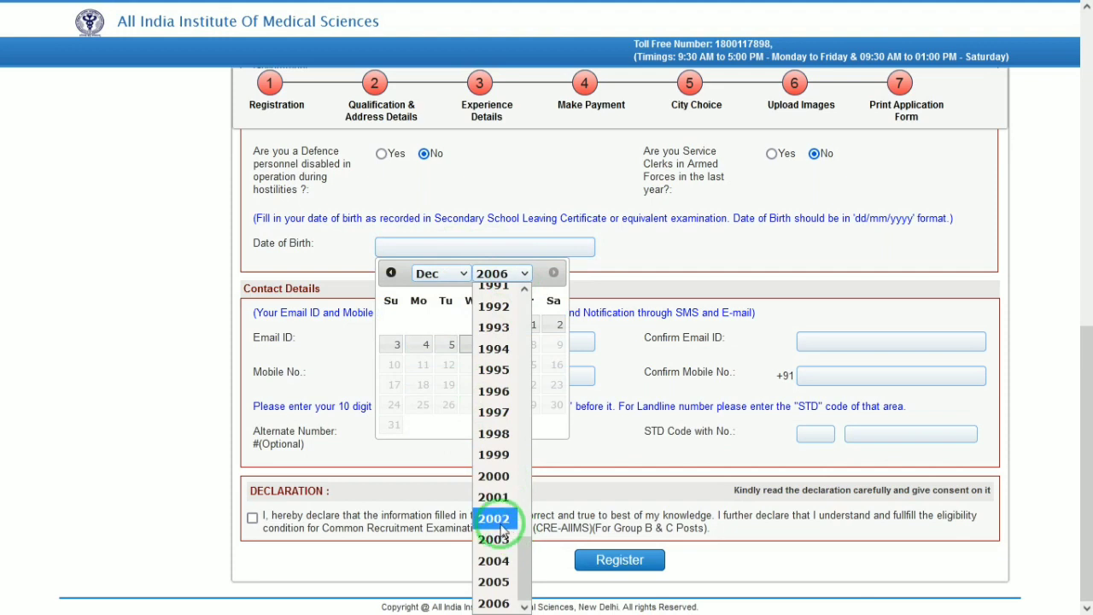
{"action": "left_click", "coordinate": [501, 513]}
{"action": "left_click", "coordinate": [430, 274]}
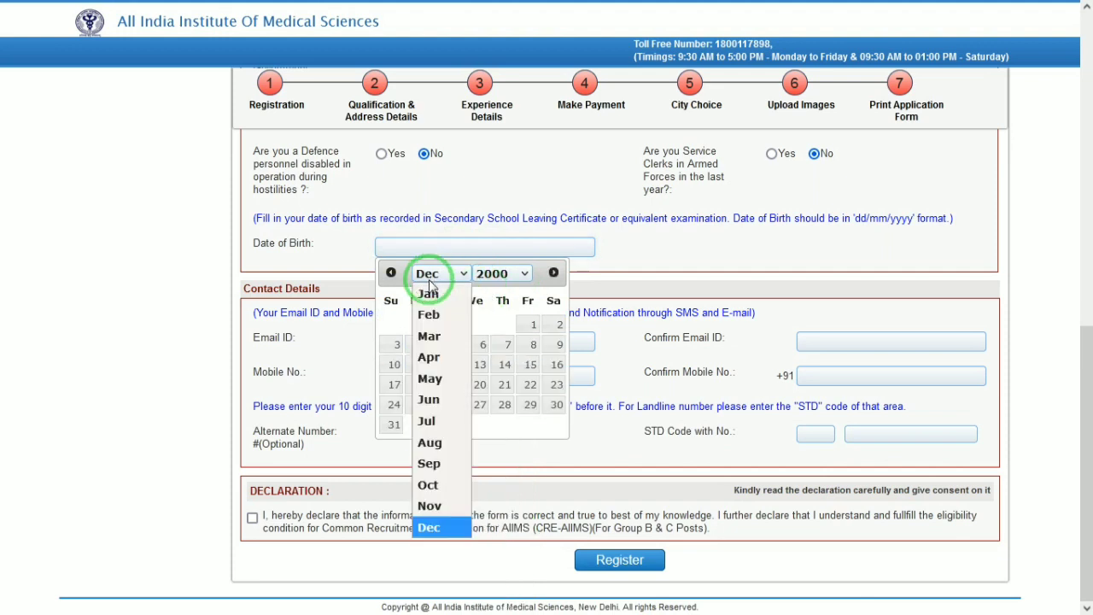
{"action": "left_click", "coordinate": [430, 293]}
{"action": "left_click", "coordinate": [557, 324]}
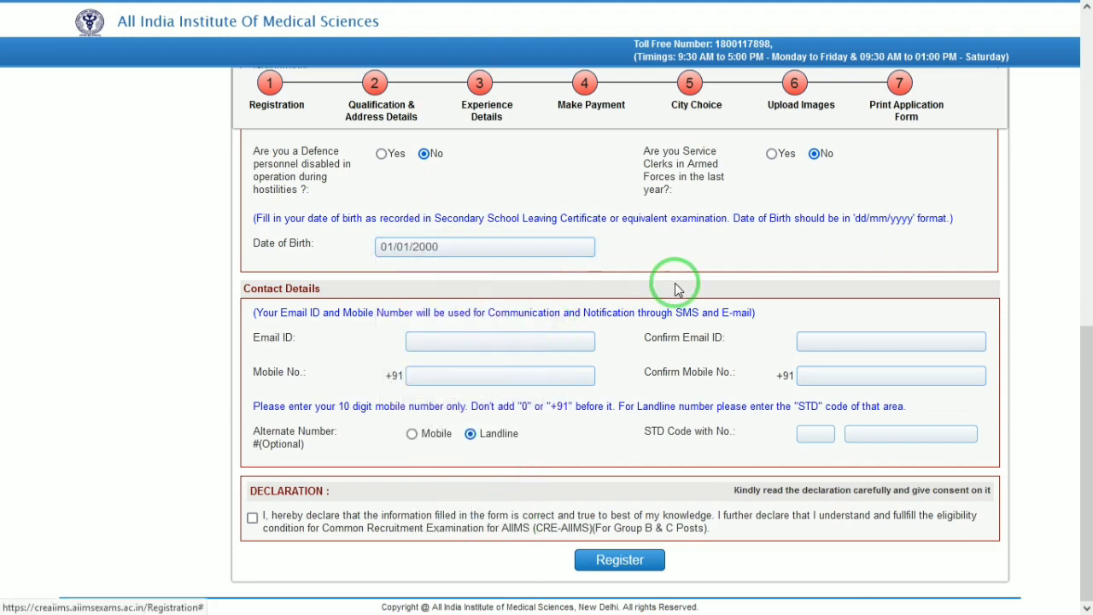
Go through the email, mobile number and declaration fields and submit the registration.
{"action": "left_click", "coordinate": [439, 335]}
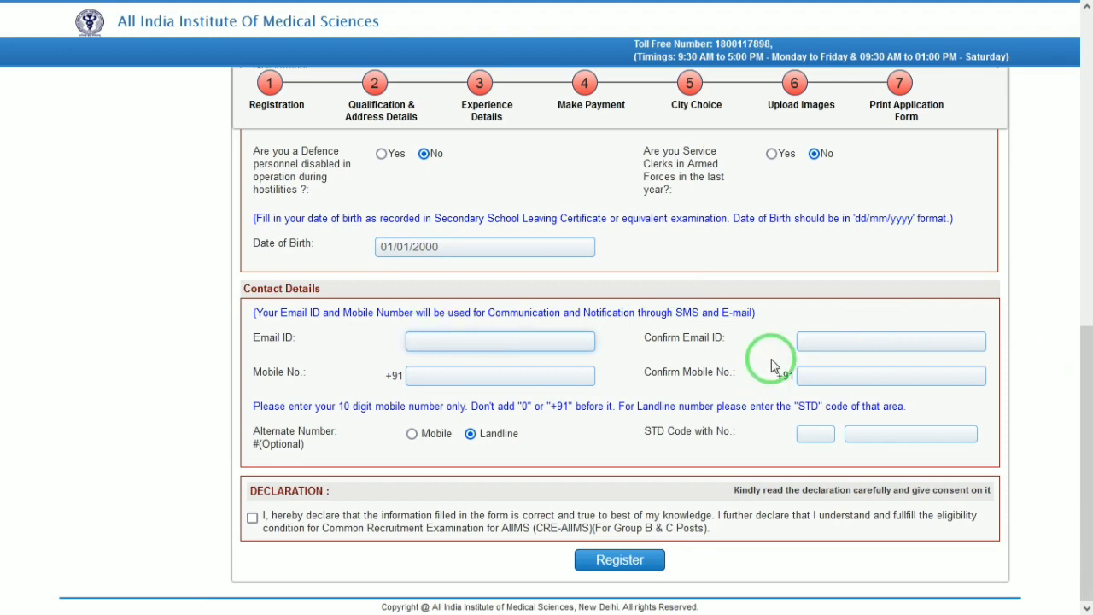
{"action": "left_click", "coordinate": [833, 343]}
{"action": "left_click", "coordinate": [490, 369]}
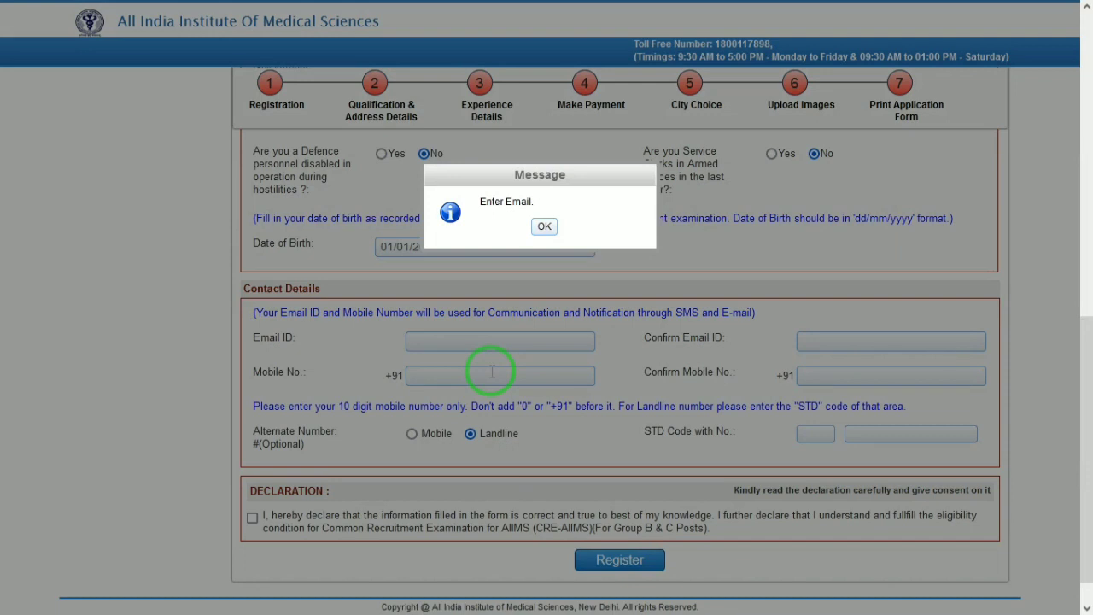
{"action": "left_click", "coordinate": [543, 226]}
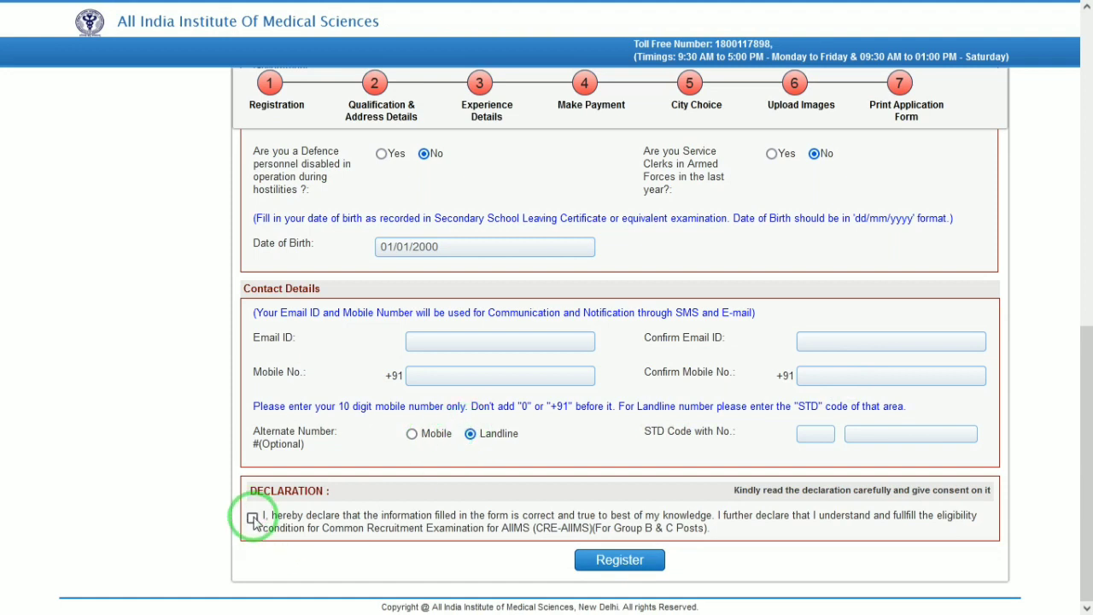
{"action": "left_click", "coordinate": [632, 560]}
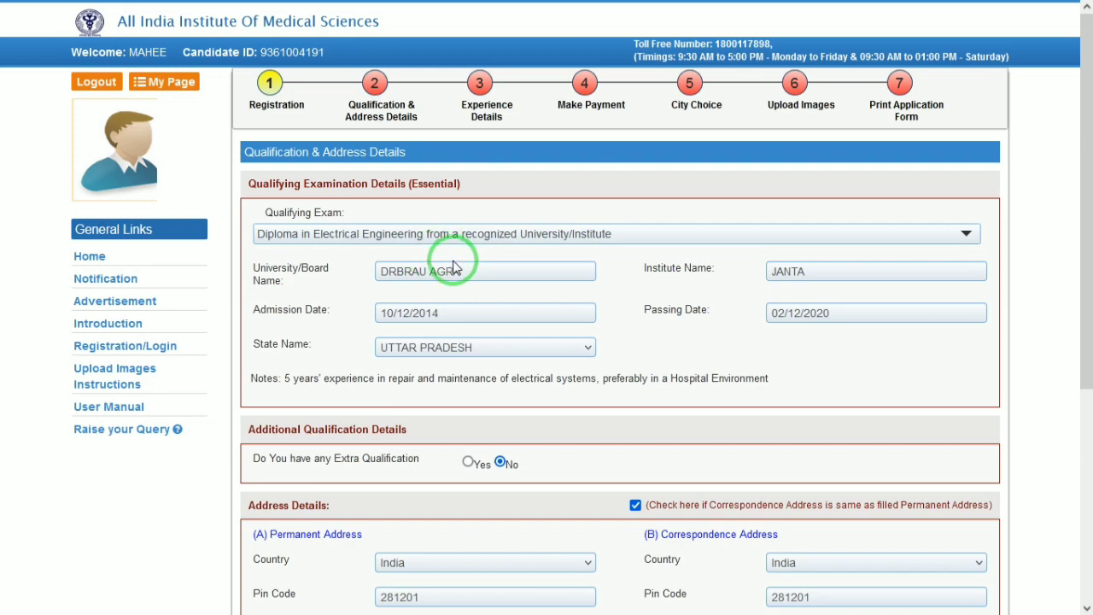
Review the qualifying exam options, extra qualification answer, and permanent and correspondence address details of step 2.
{"action": "left_click", "coordinate": [346, 236]}
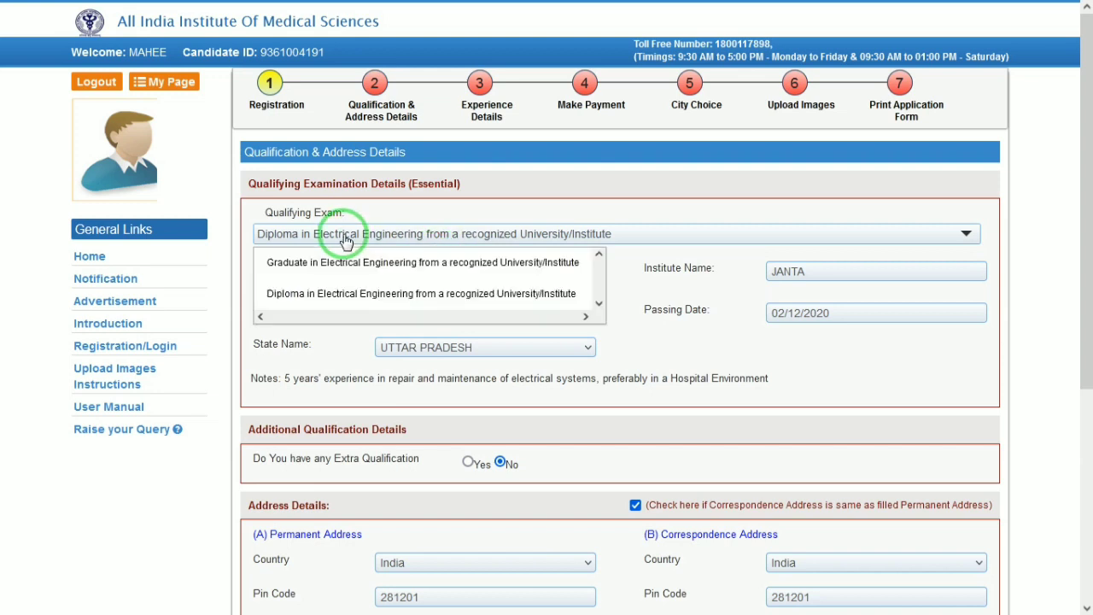
{"action": "left_click", "coordinate": [346, 242]}
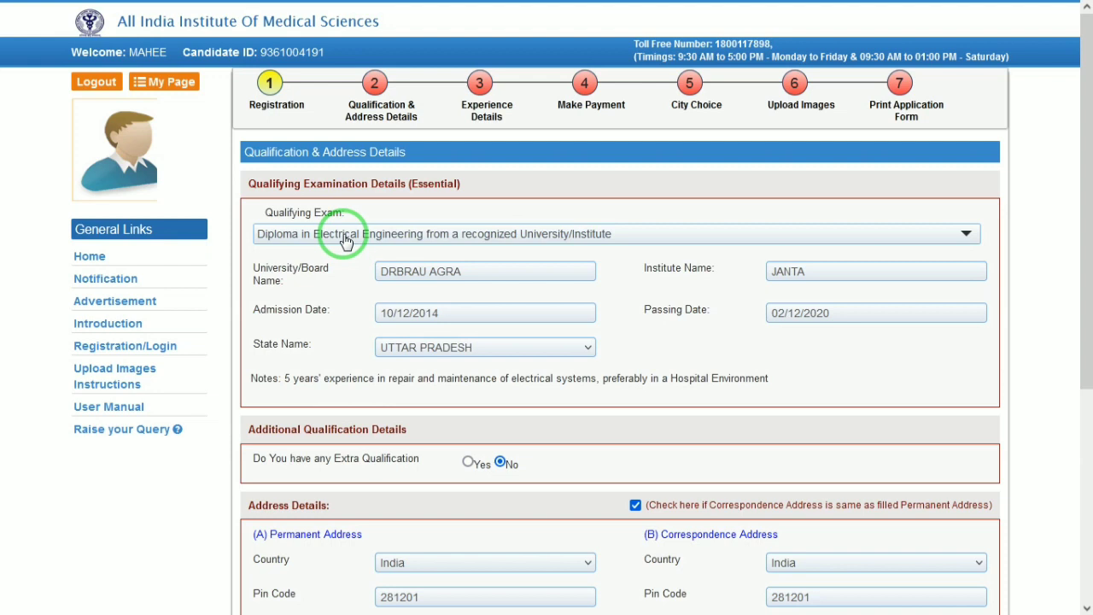
{"action": "left_click", "coordinate": [433, 242]}
{"action": "left_click", "coordinate": [432, 241]}
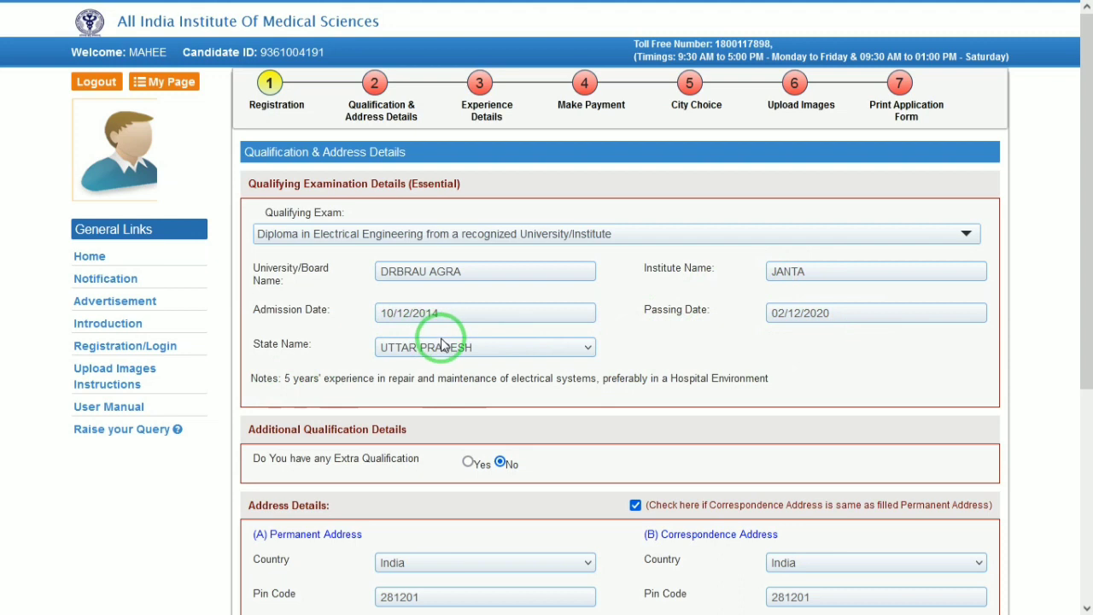
{"action": "left_click_drag", "start_coordinate": [1086, 305], "coordinate": [1086, 391]}
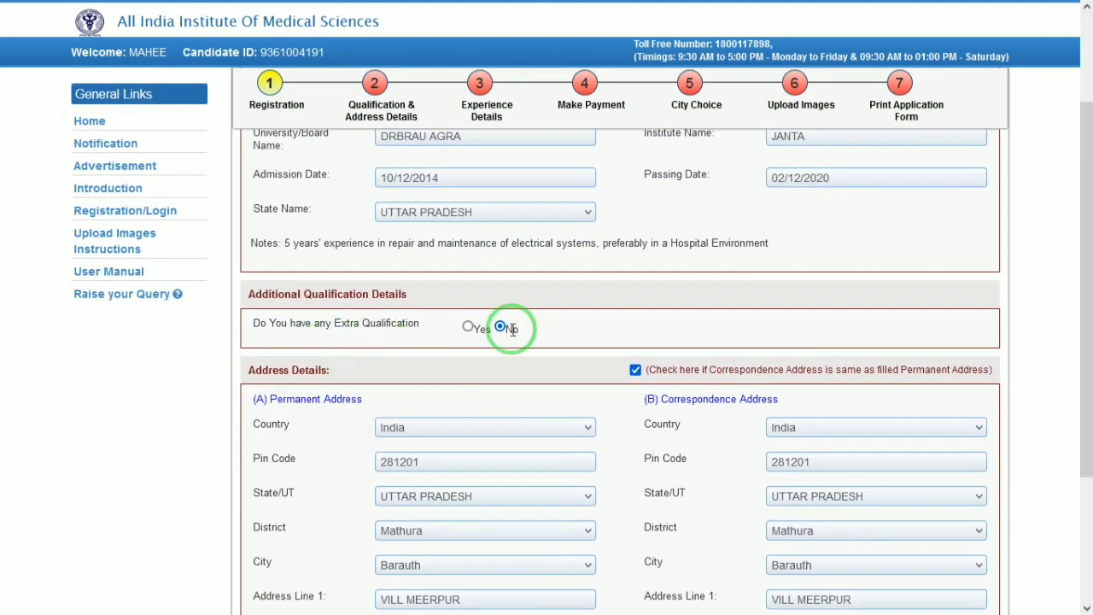
{"action": "left_click_drag", "start_coordinate": [1085, 407], "coordinate": [1083, 453]}
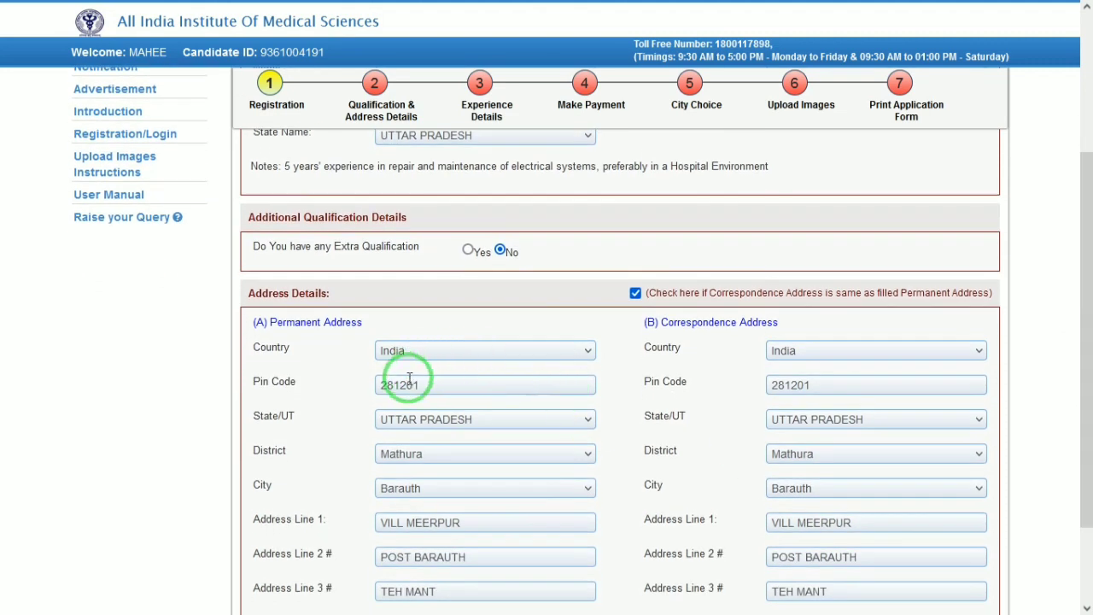
{"action": "left_click_drag", "start_coordinate": [1084, 293], "coordinate": [1084, 376]}
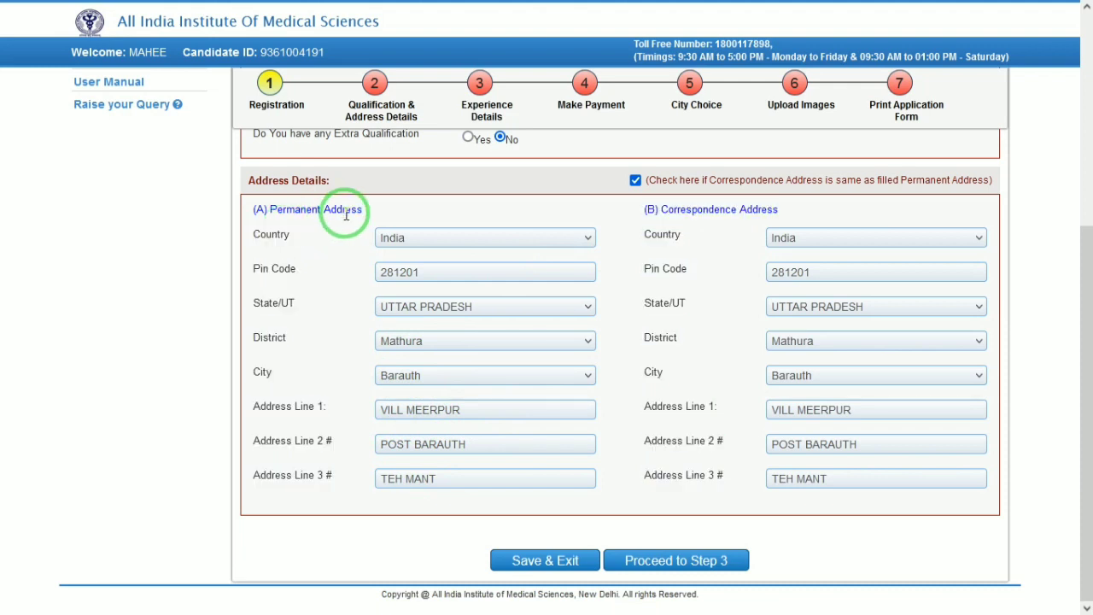
{"action": "left_click_drag", "start_coordinate": [346, 214], "coordinate": [297, 215]}
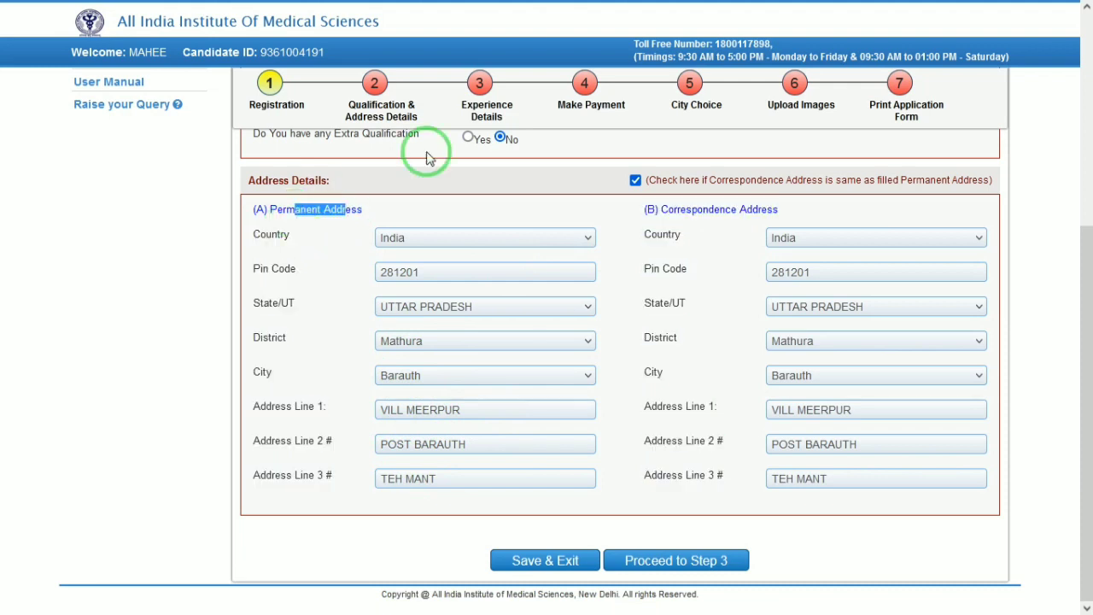
{"action": "left_click_drag", "start_coordinate": [698, 211], "coordinate": [795, 233]}
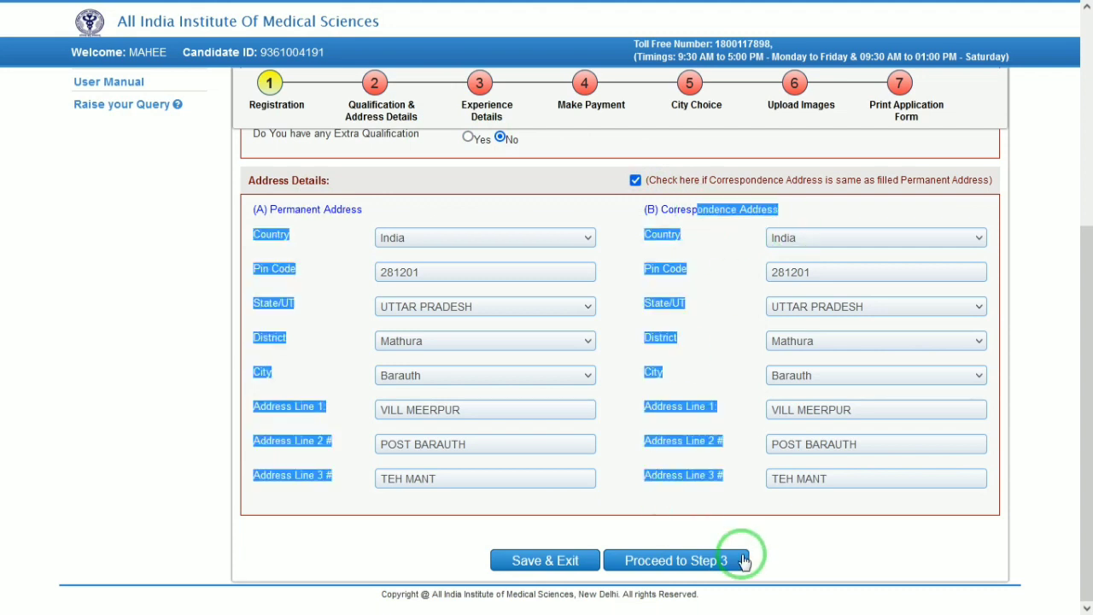
Submit the qualification and address details and proceed to step 3, Experience Details.
{"action": "left_click", "coordinate": [658, 567]}
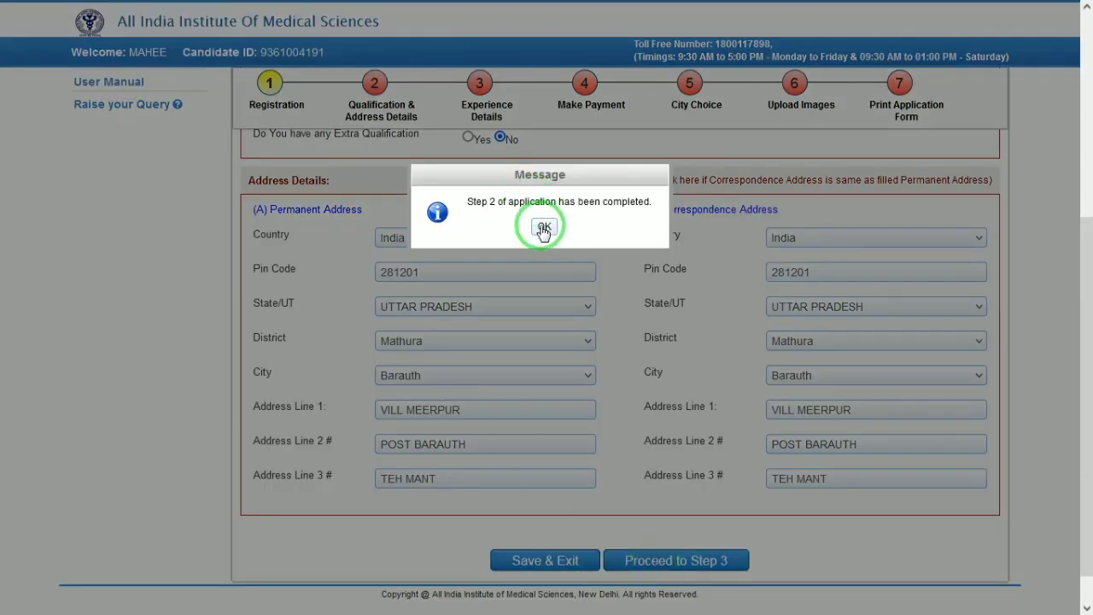
{"action": "left_click", "coordinate": [543, 227]}
{"action": "left_click", "coordinate": [700, 571]}
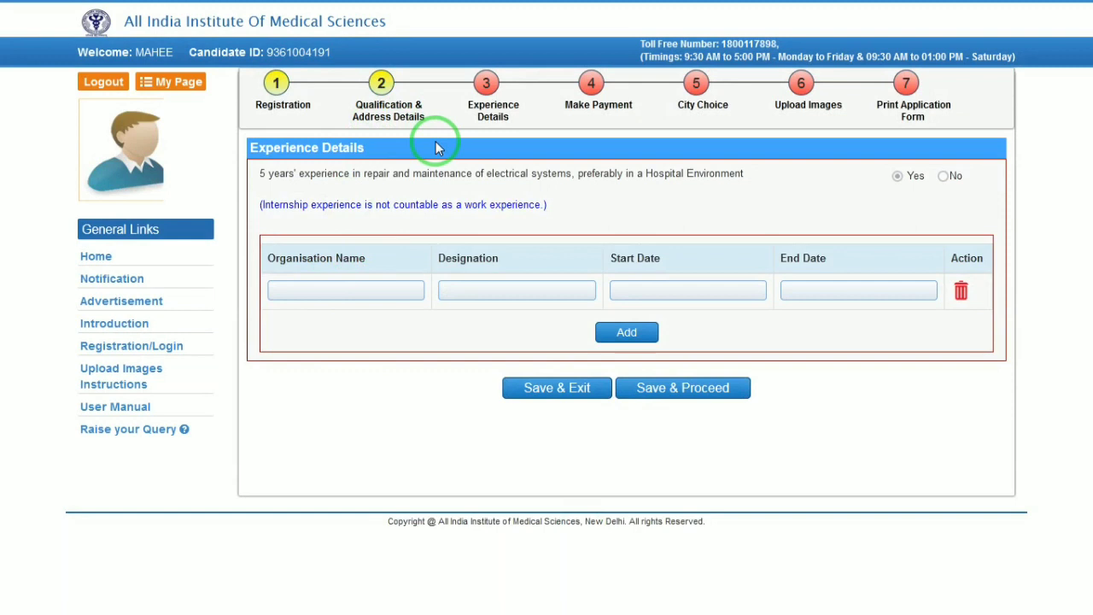
Enter HCL as the organisation name, CO as the designation and 08/12/2020 as the start date of the experience.
{"action": "left_click", "coordinate": [330, 293]}
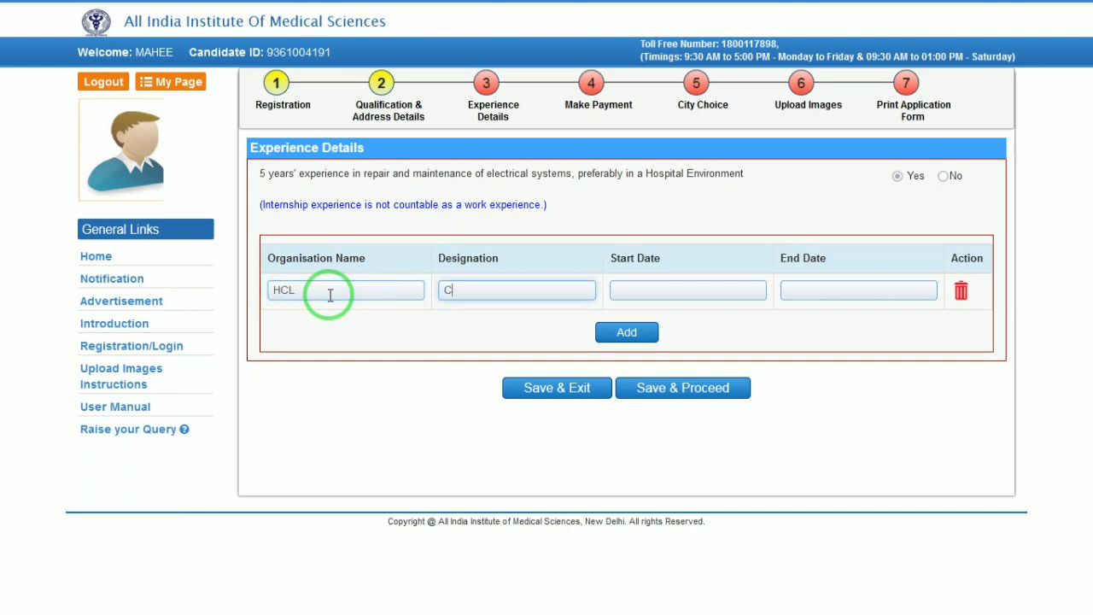
{"action": "key", "text": "Tab"}
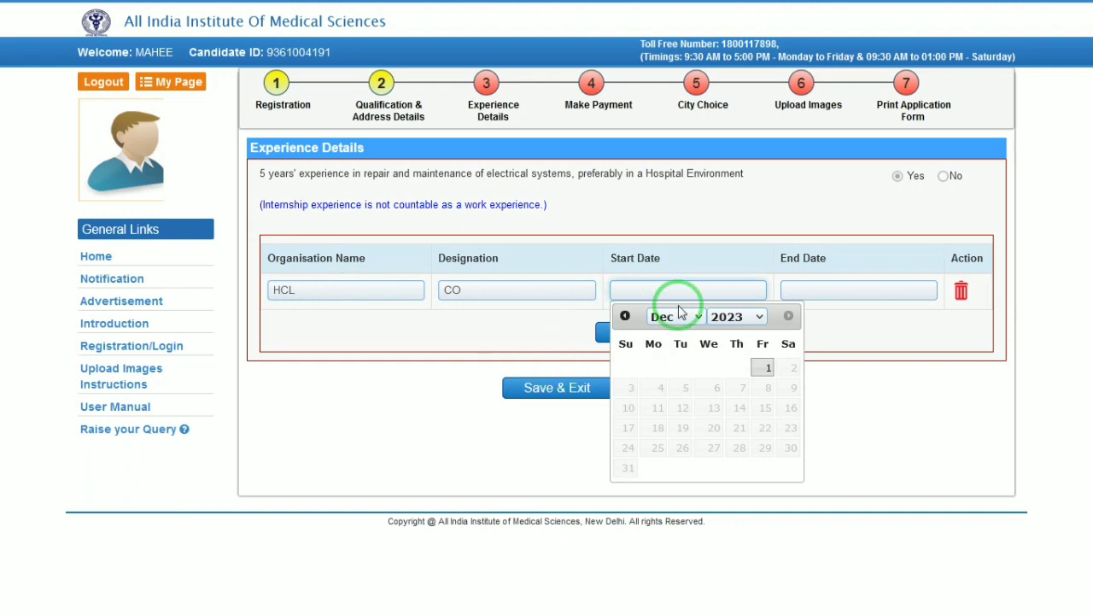
{"action": "left_click", "coordinate": [724, 317]}
{"action": "left_click", "coordinate": [728, 234]}
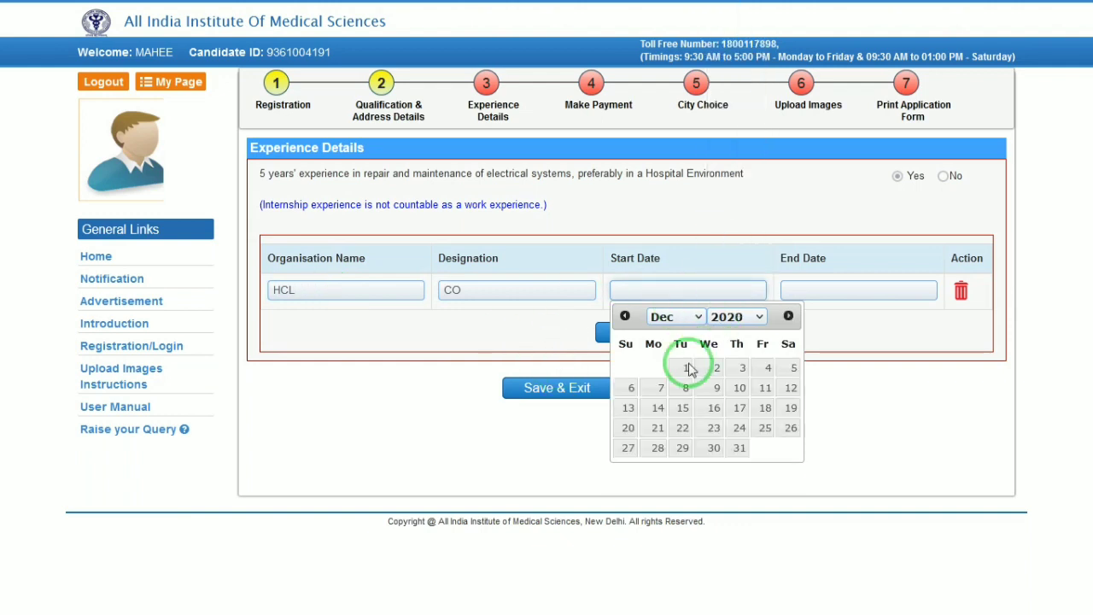
{"action": "left_click", "coordinate": [686, 389]}
Set the end date of the HCL experience entry to 04/04/2023.
{"action": "left_click", "coordinate": [881, 292]}
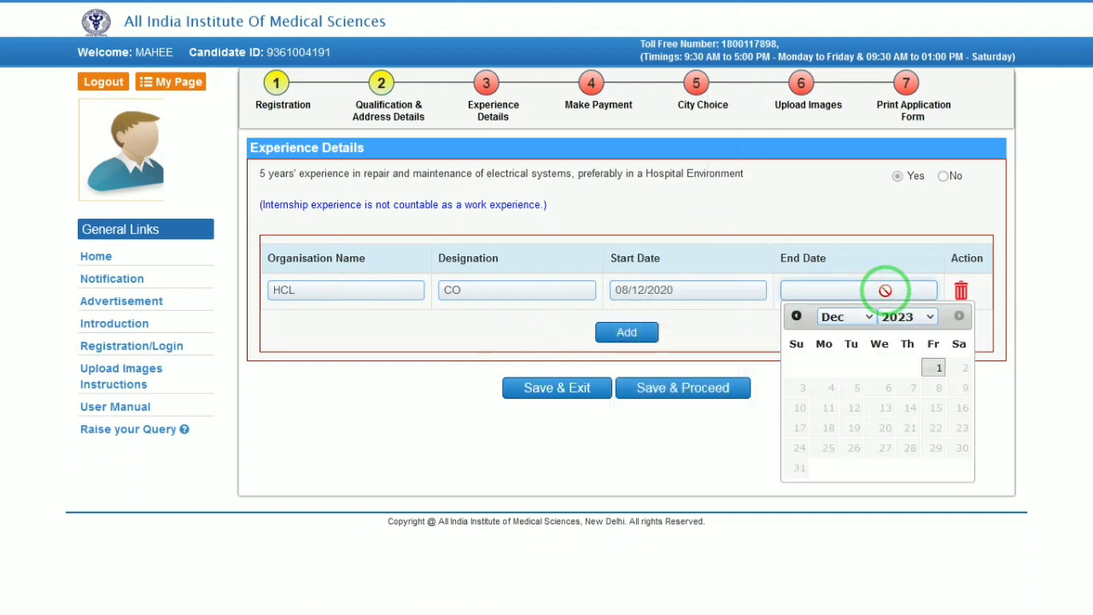
{"action": "left_click", "coordinate": [846, 317]}
{"action": "left_click", "coordinate": [838, 401]}
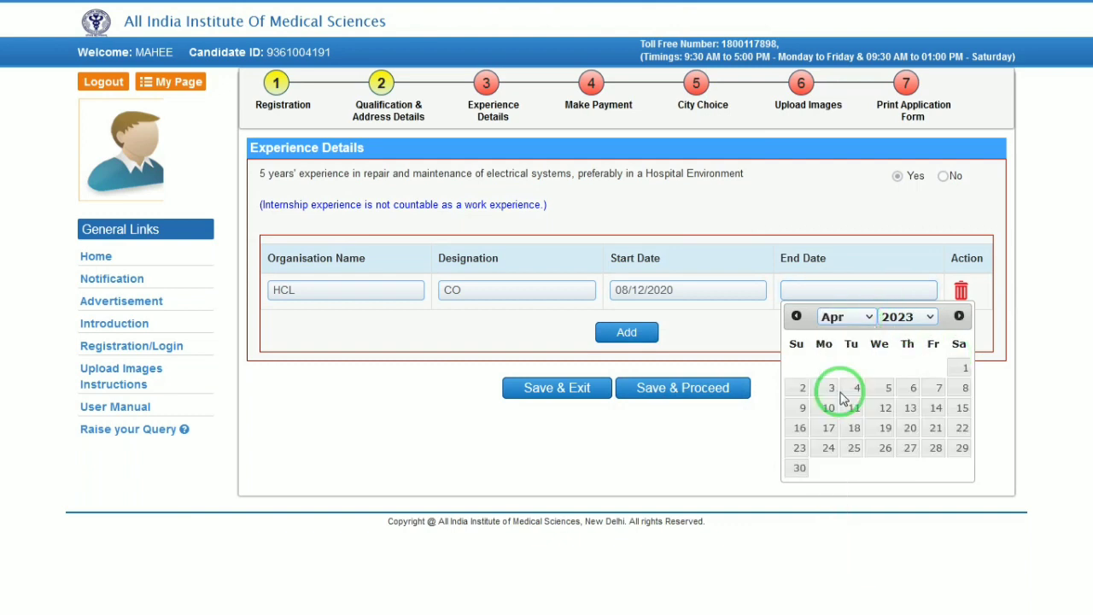
{"action": "left_click", "coordinate": [852, 389]}
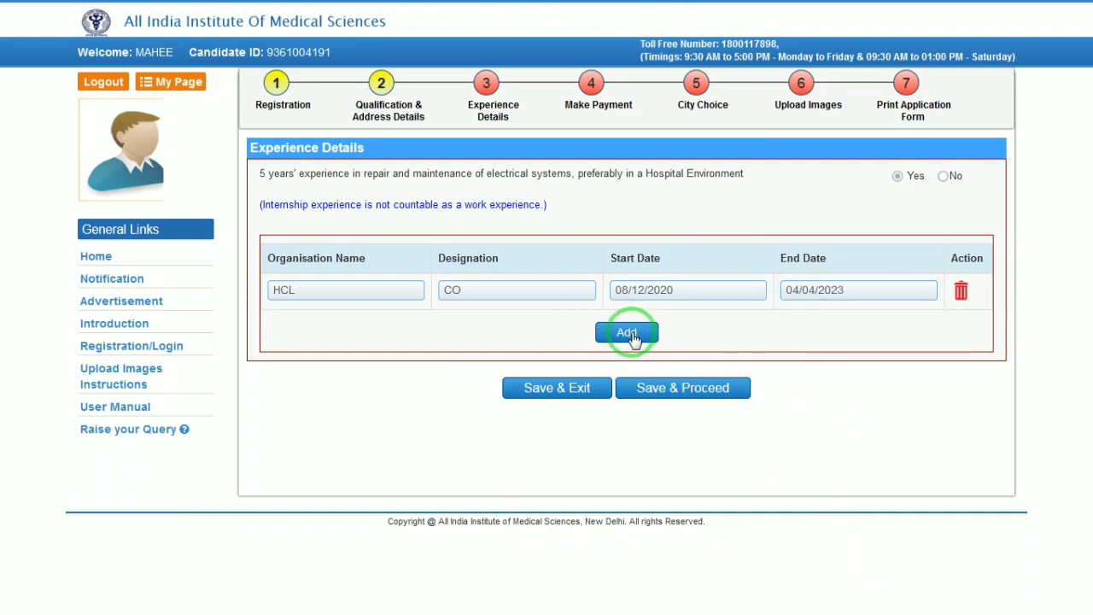
Try to save the experience details with an added blank second row, and delete that row.
{"action": "left_click", "coordinate": [630, 334]}
{"action": "left_click", "coordinate": [692, 418]}
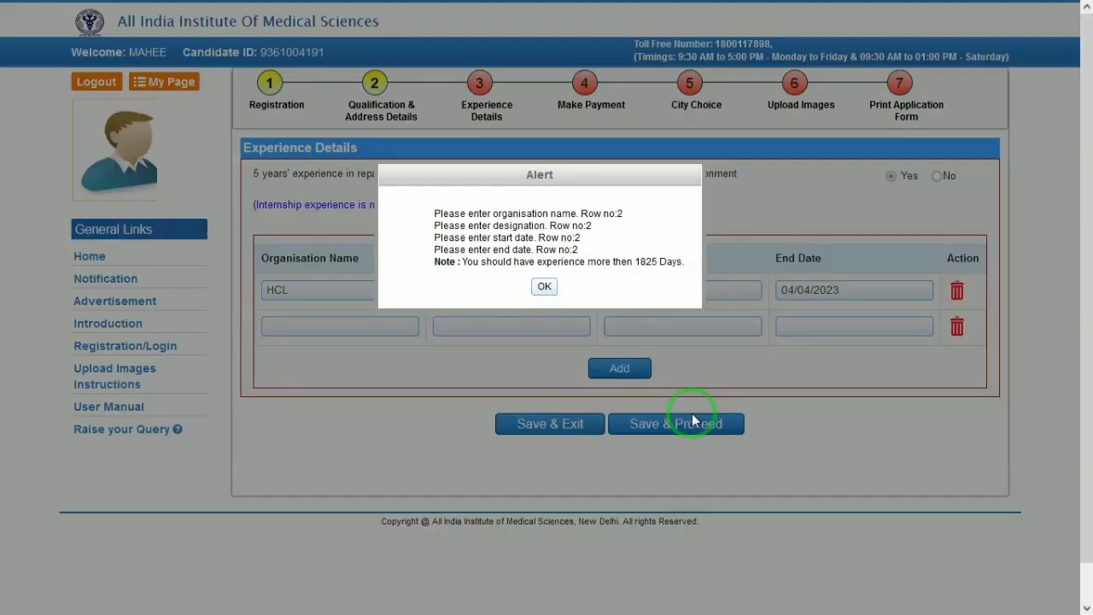
{"action": "left_click", "coordinate": [545, 286]}
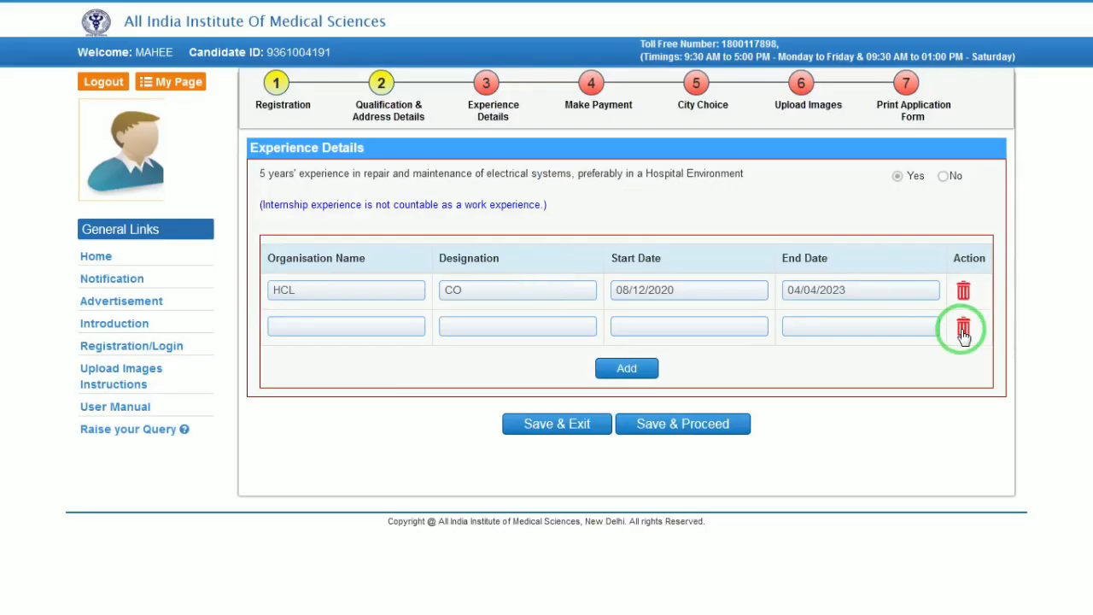
{"action": "left_click", "coordinate": [964, 331]}
Try to save the experience details with only the HCL entry and proceed to the payment step.
{"action": "left_click", "coordinate": [715, 390]}
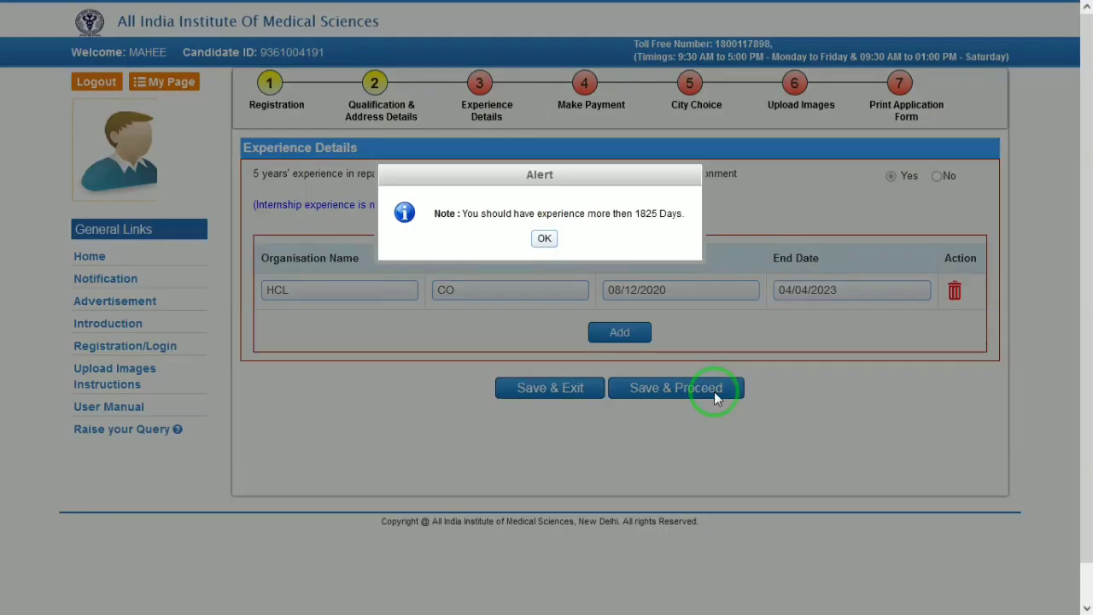
{"action": "left_click", "coordinate": [545, 239]}
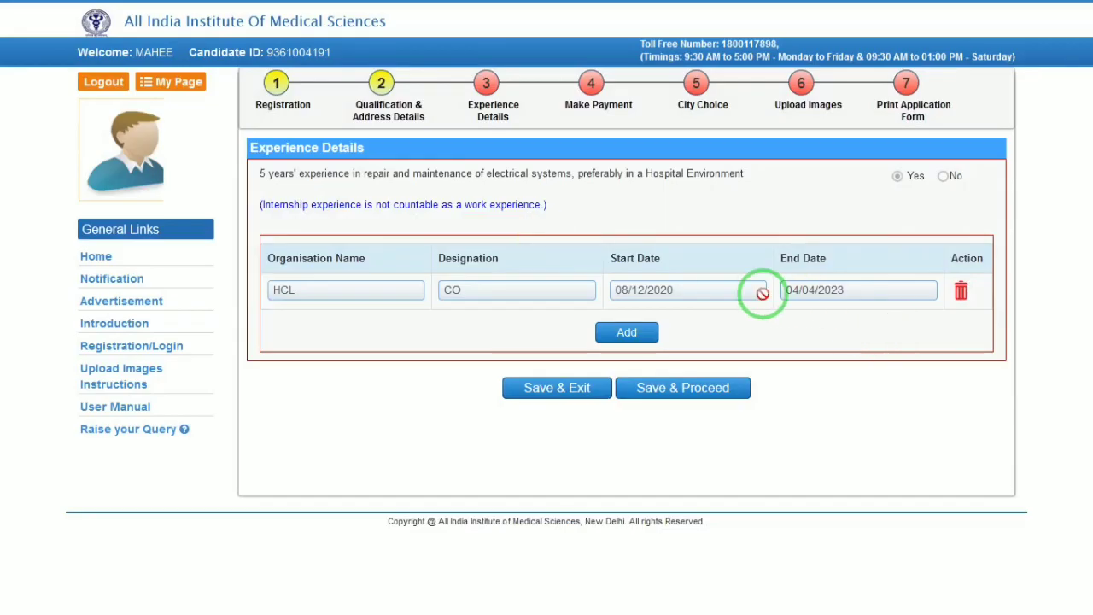
{"action": "left_click", "coordinate": [714, 295]}
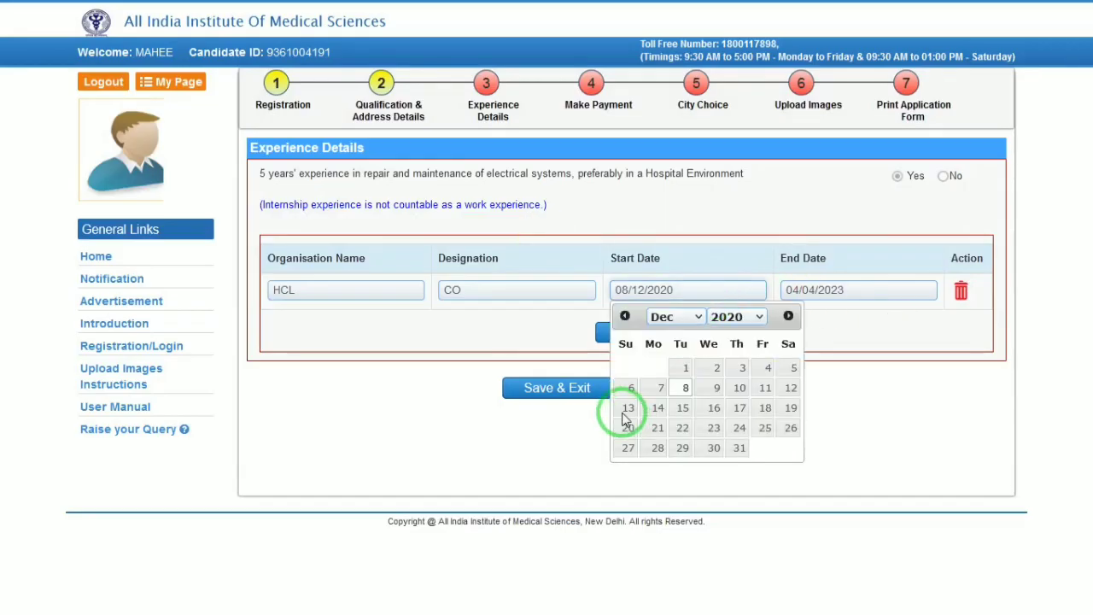
{"action": "left_click", "coordinate": [577, 477]}
{"action": "left_click", "coordinate": [720, 395]}
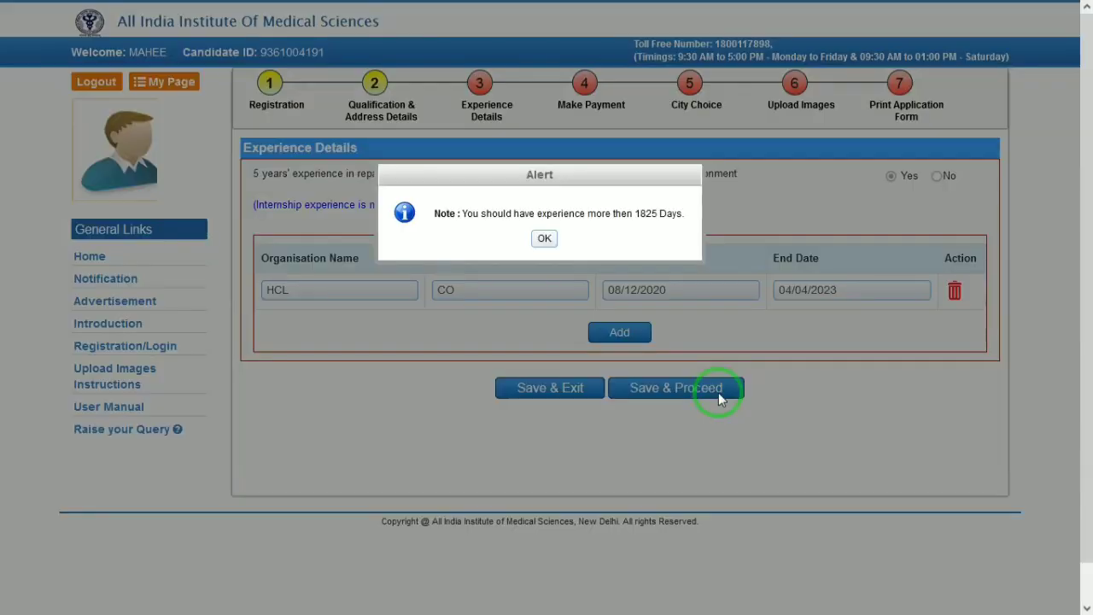
{"action": "left_click", "coordinate": [545, 240]}
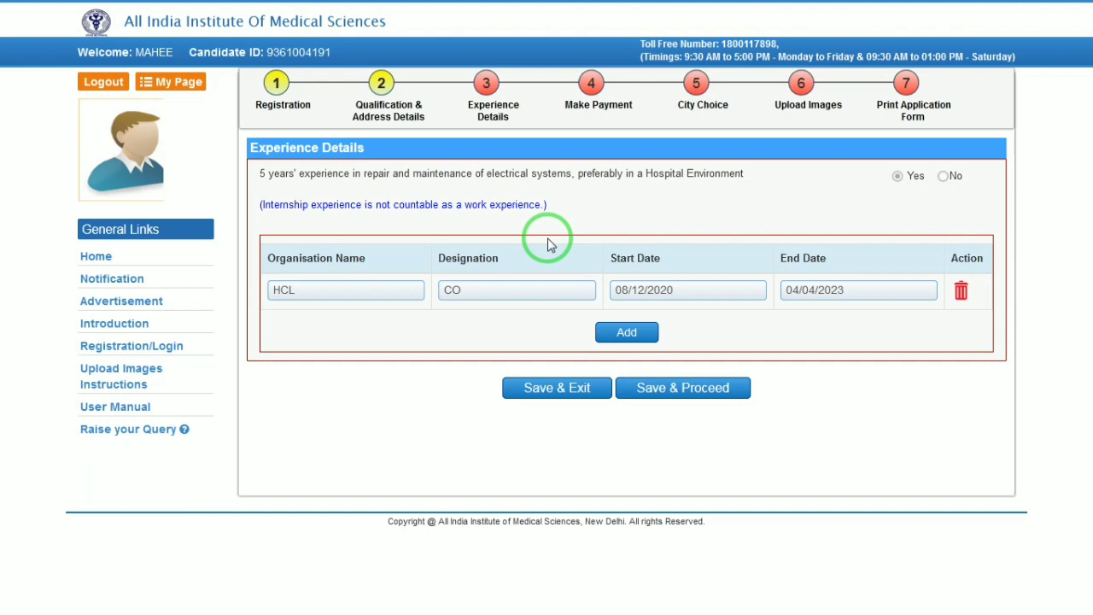
Set the start date of the HCL experience to 04/12/2018 and try to save and proceed, dismissing the alert.
{"action": "left_click", "coordinate": [727, 290]}
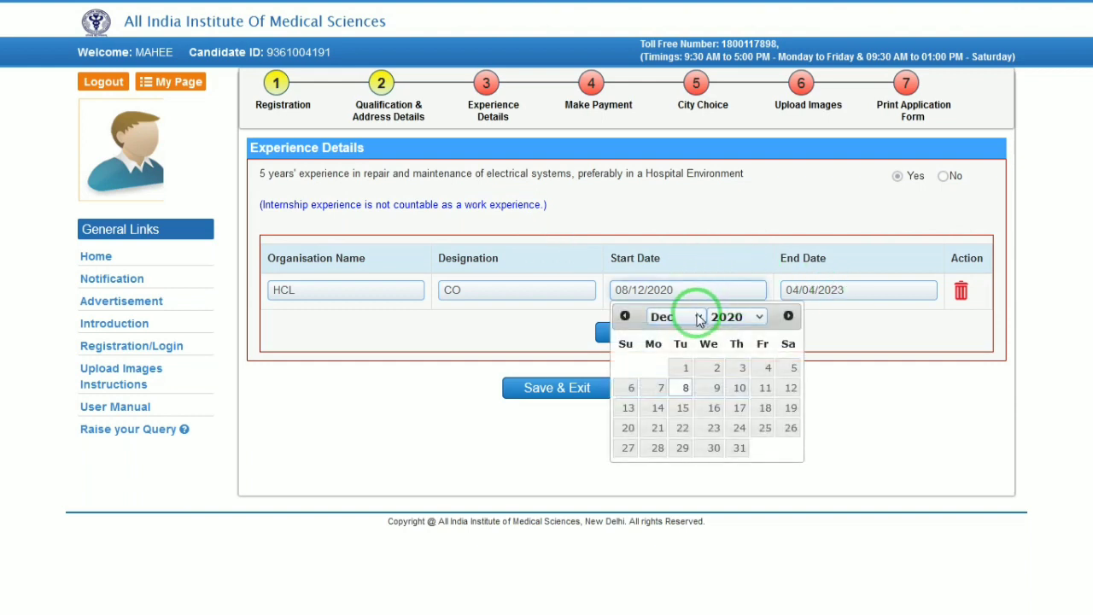
{"action": "left_click", "coordinate": [738, 318]}
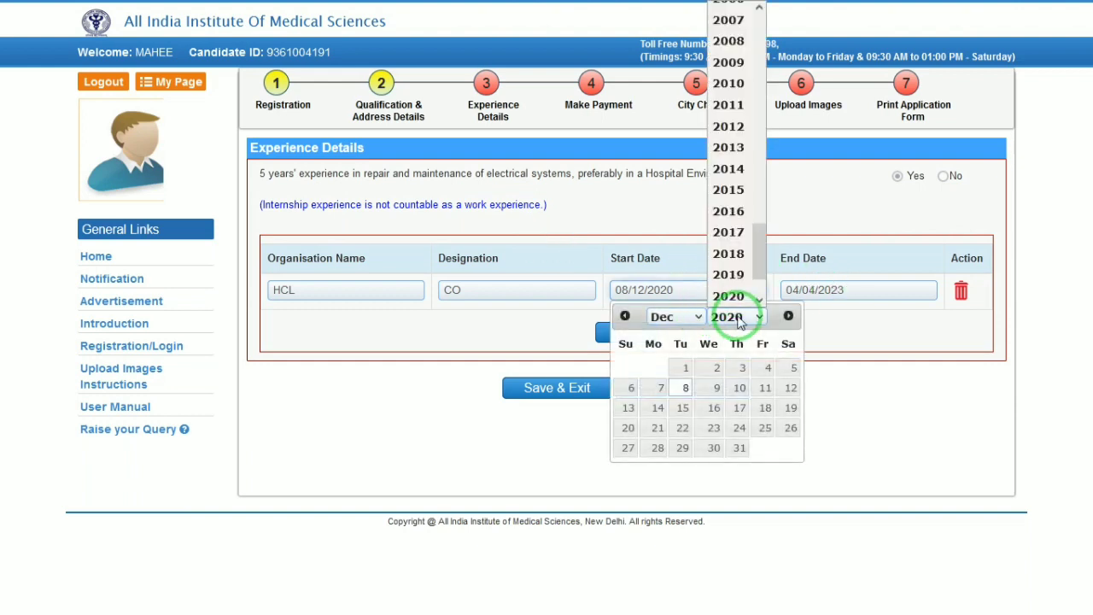
{"action": "left_click", "coordinate": [731, 261]}
{"action": "left_click", "coordinate": [685, 388]}
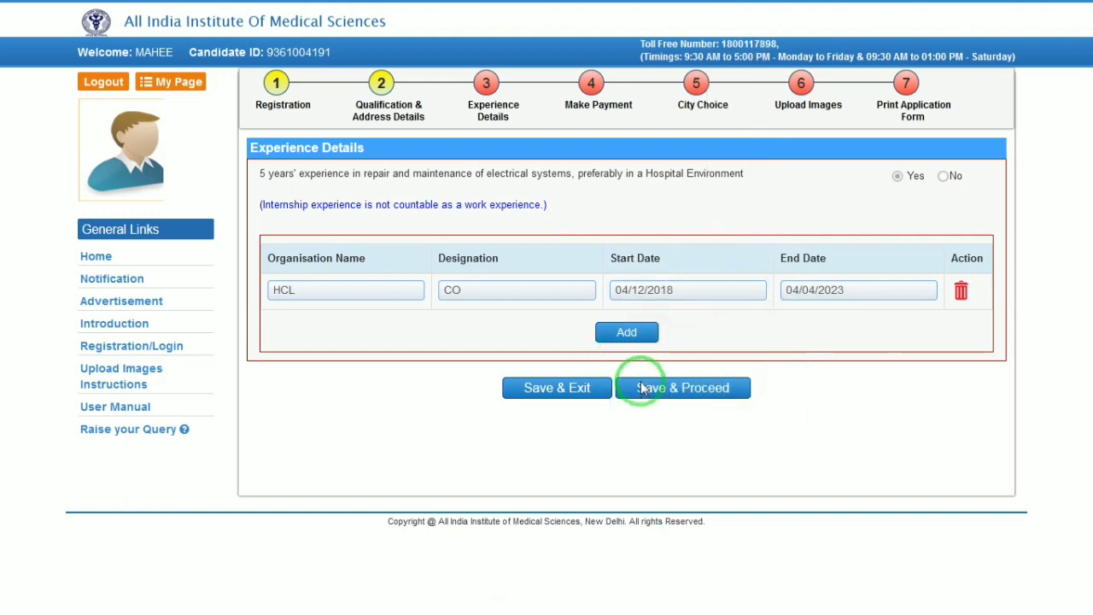
{"action": "left_click", "coordinate": [642, 388]}
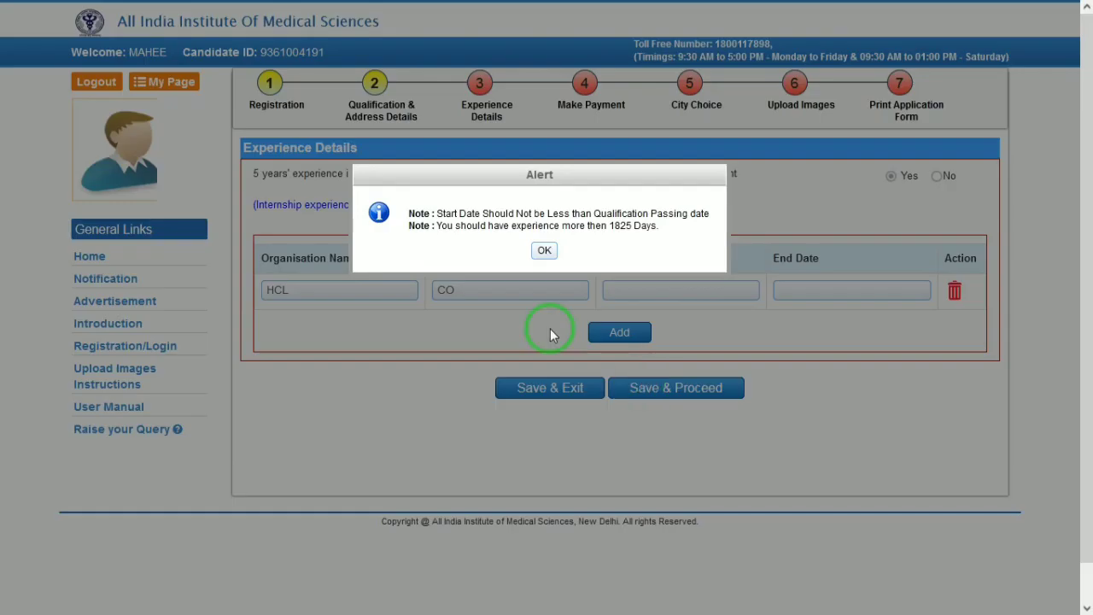
{"action": "left_click", "coordinate": [545, 252]}
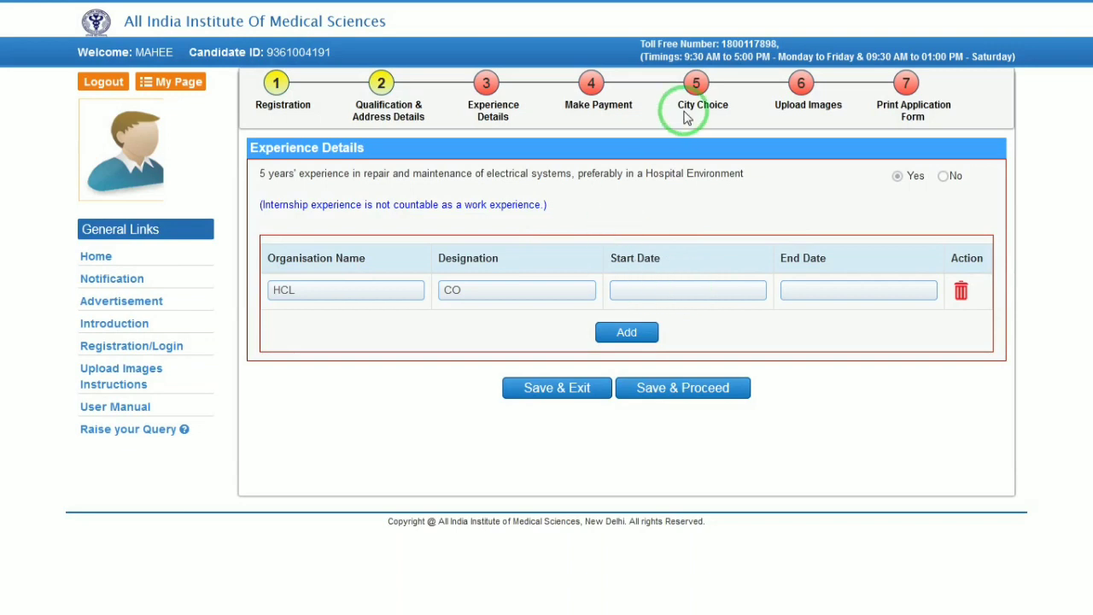
Set the start date of the HCL experience entry to 10/04/2019.
{"action": "left_click", "coordinate": [678, 292]}
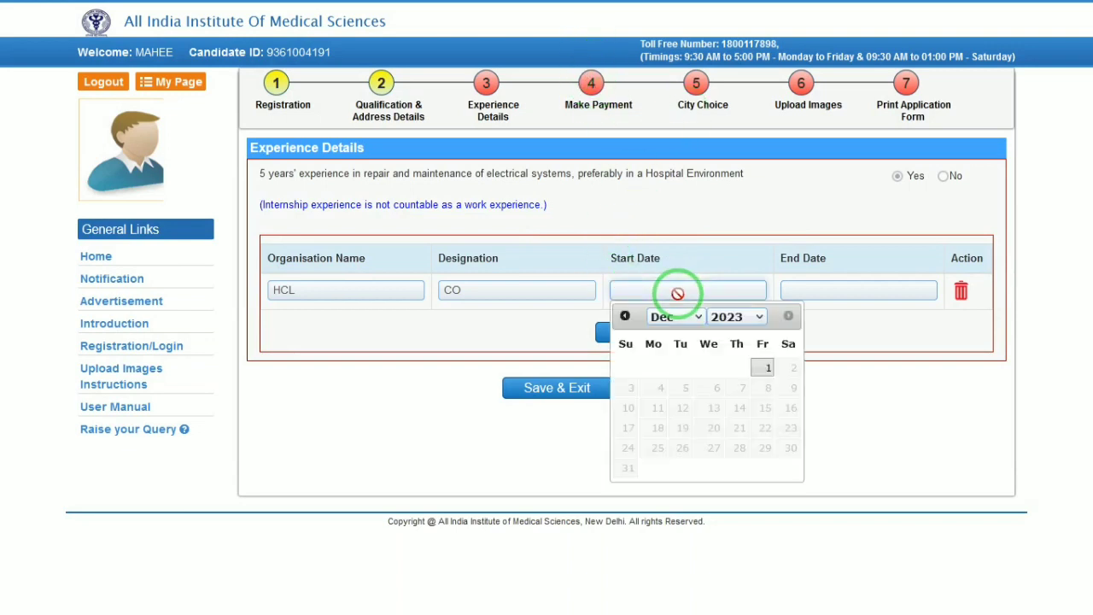
{"action": "left_click", "coordinate": [732, 317]}
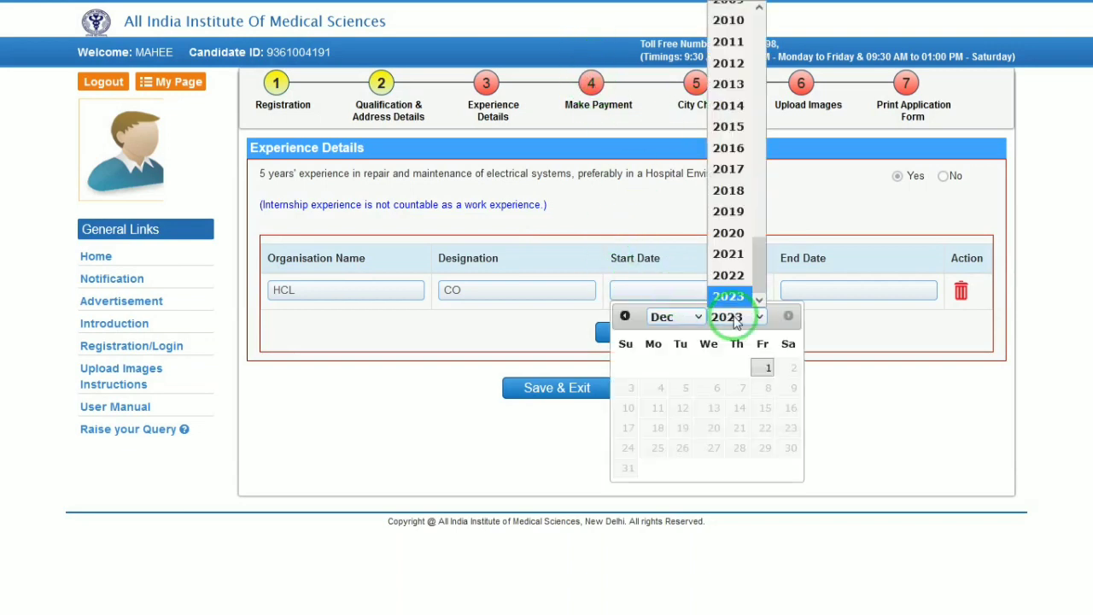
{"action": "left_click", "coordinate": [732, 197]}
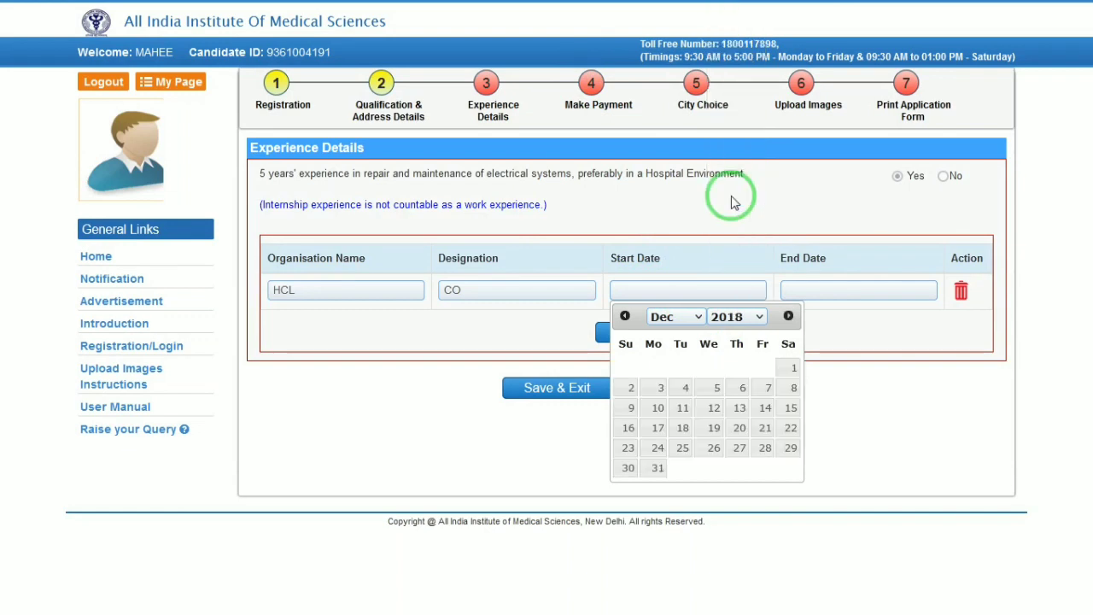
{"action": "left_click", "coordinate": [737, 315]}
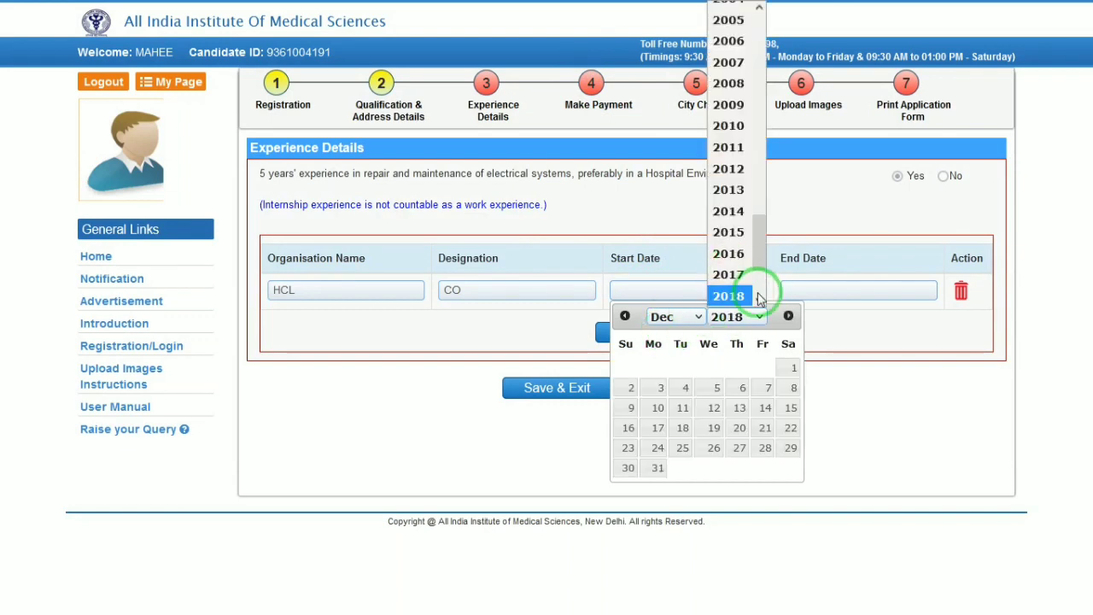
{"action": "left_click", "coordinate": [743, 278]}
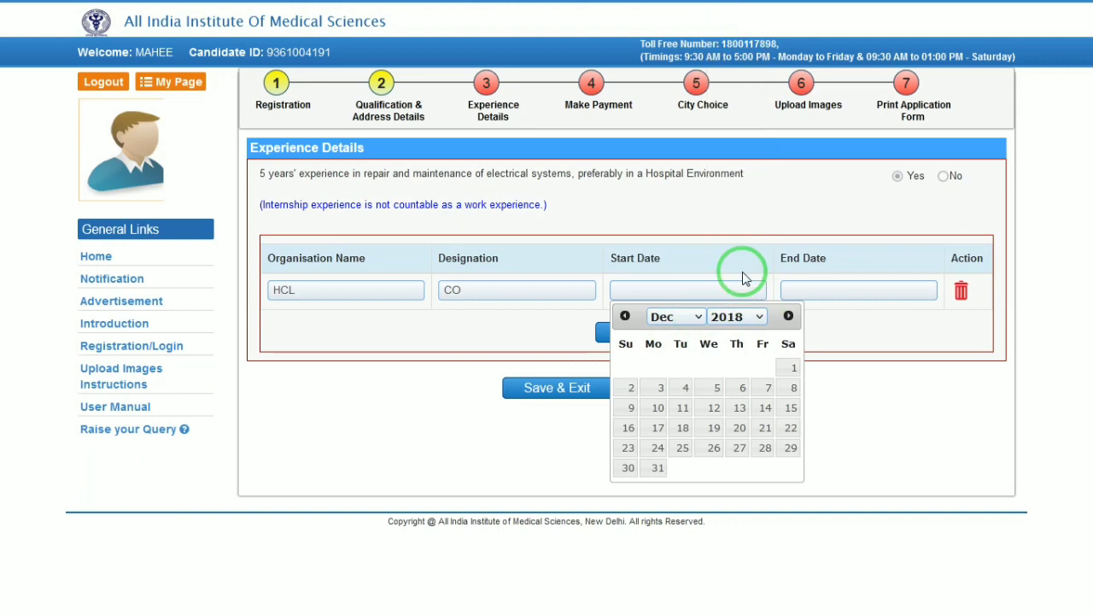
{"action": "left_click", "coordinate": [675, 316]}
{"action": "left_click", "coordinate": [669, 408]}
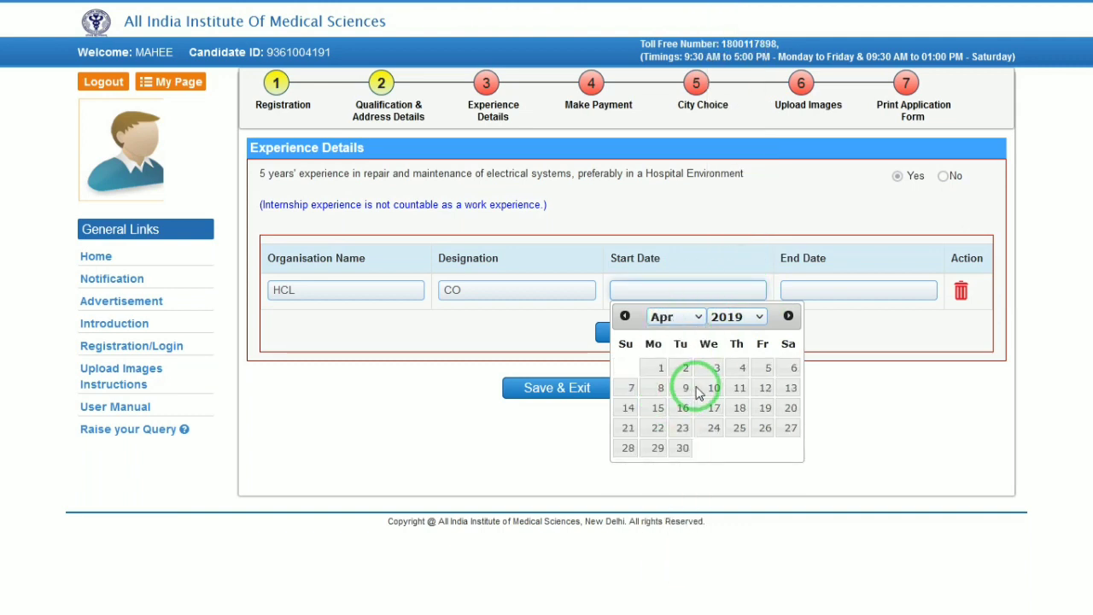
{"action": "left_click", "coordinate": [709, 387]}
Set the end date of the HCL experience to 18/11/2023 and try to save and proceed, dismissing the alert.
{"action": "left_click", "coordinate": [840, 294]}
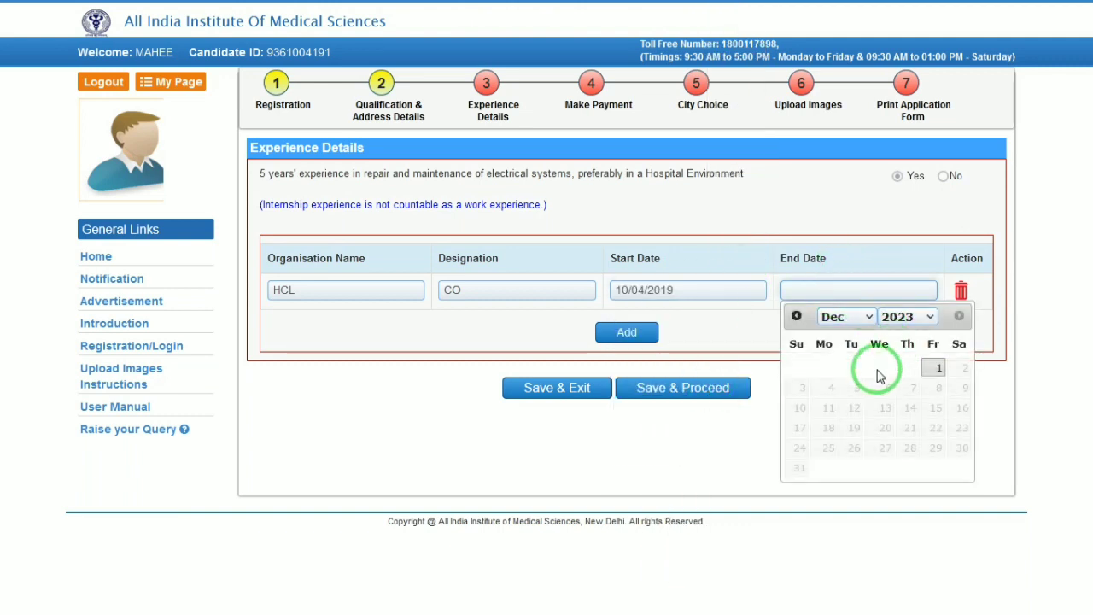
{"action": "left_click", "coordinate": [847, 316]}
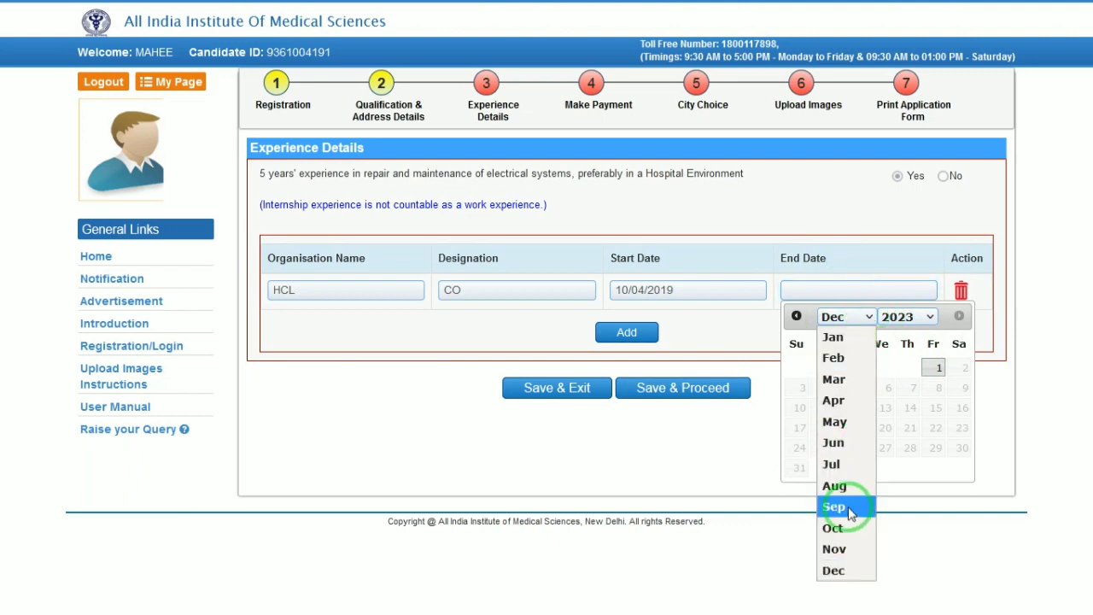
{"action": "left_click", "coordinate": [835, 549]}
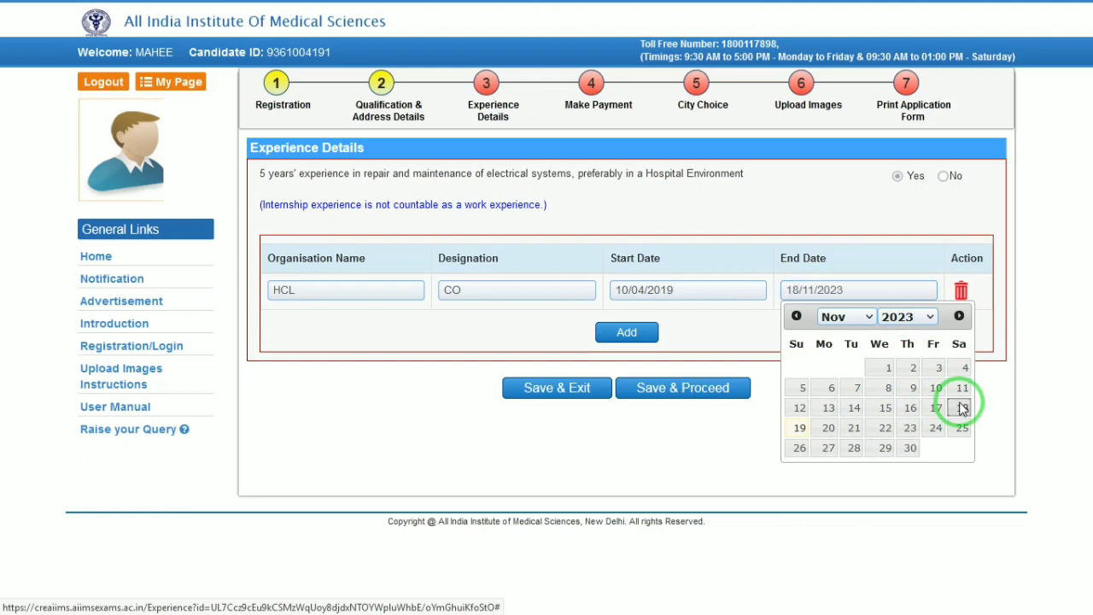
{"action": "left_click", "coordinate": [698, 397]}
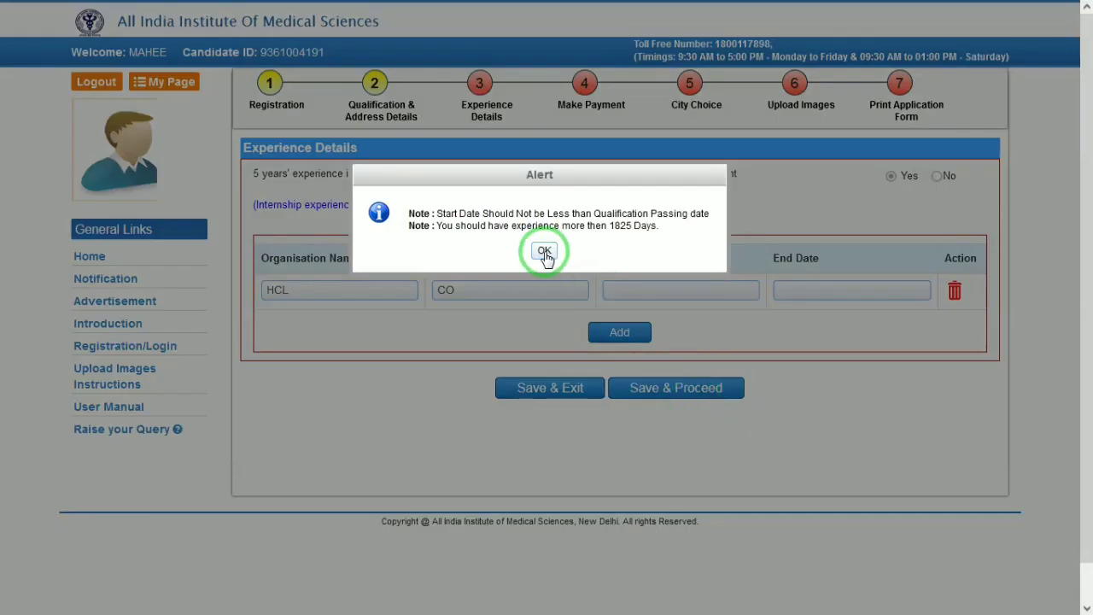
{"action": "left_click", "coordinate": [545, 253]}
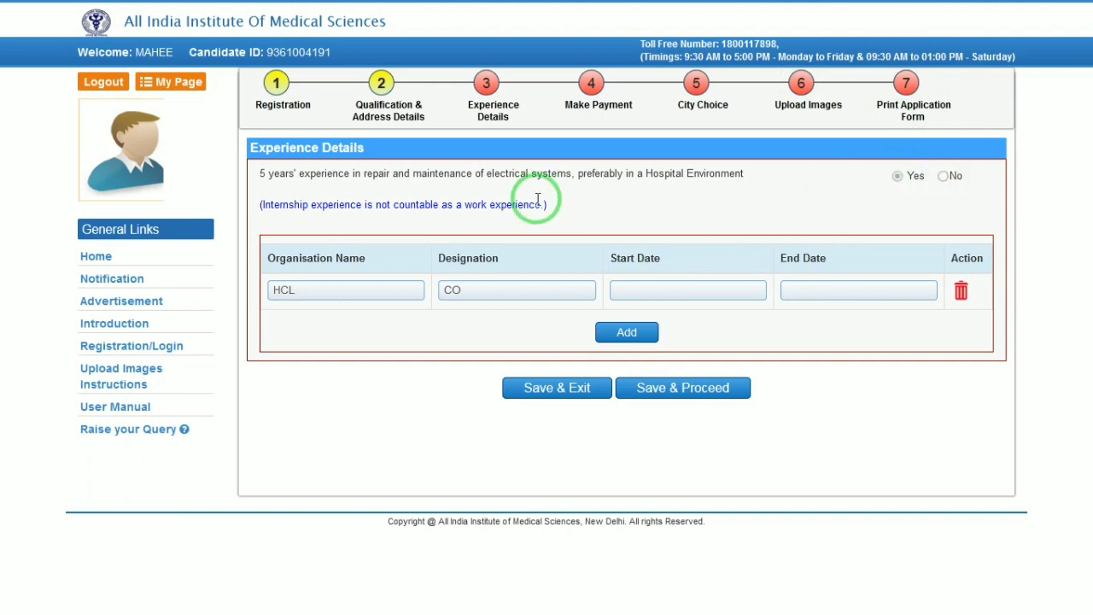
Return to the Qualification & Address Details stage of the application to review the qualifying examination details.
{"action": "left_click", "coordinate": [383, 83]}
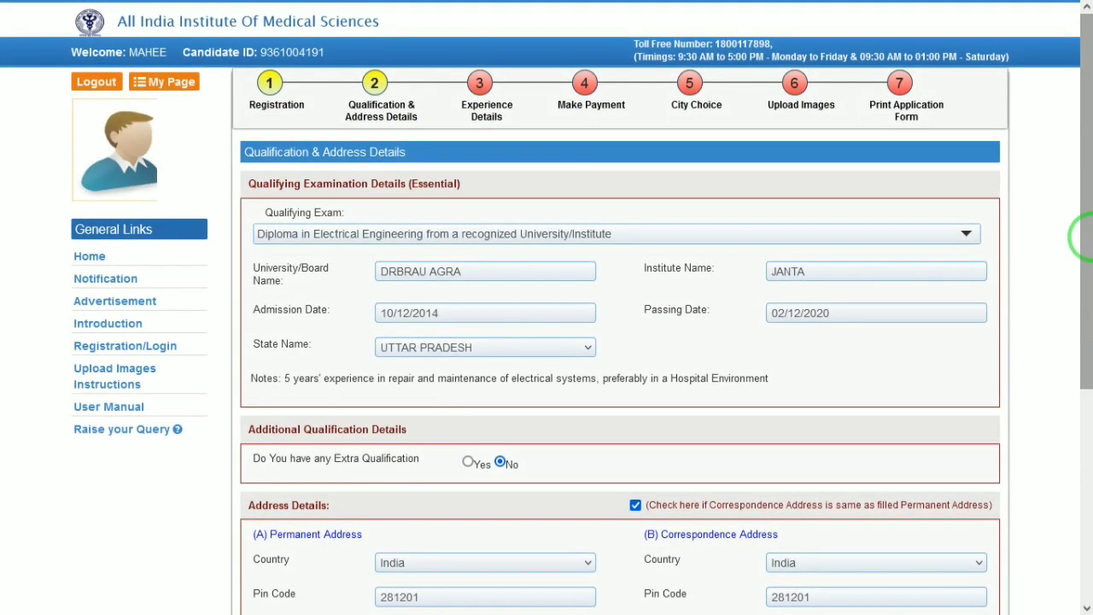
{"action": "mouse_move", "coordinate": [1086, 231]}
{"action": "left_mouse_down"}
{"action": "mouse_move", "coordinate": [1083, 478]}
{"action": "mouse_move", "coordinate": [1083, 219]}
{"action": "left_mouse_up"}
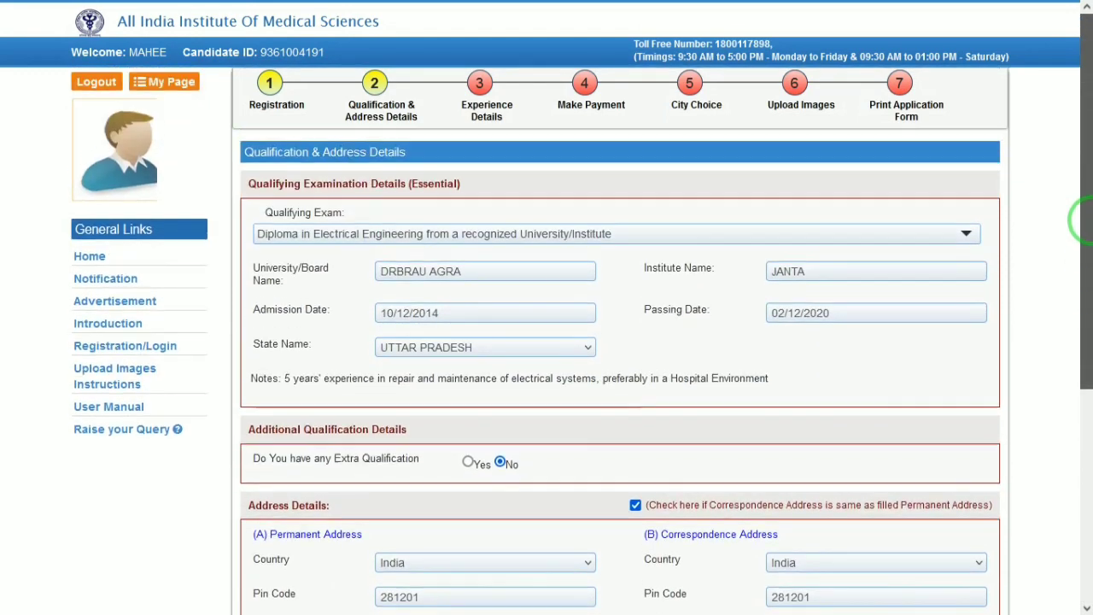